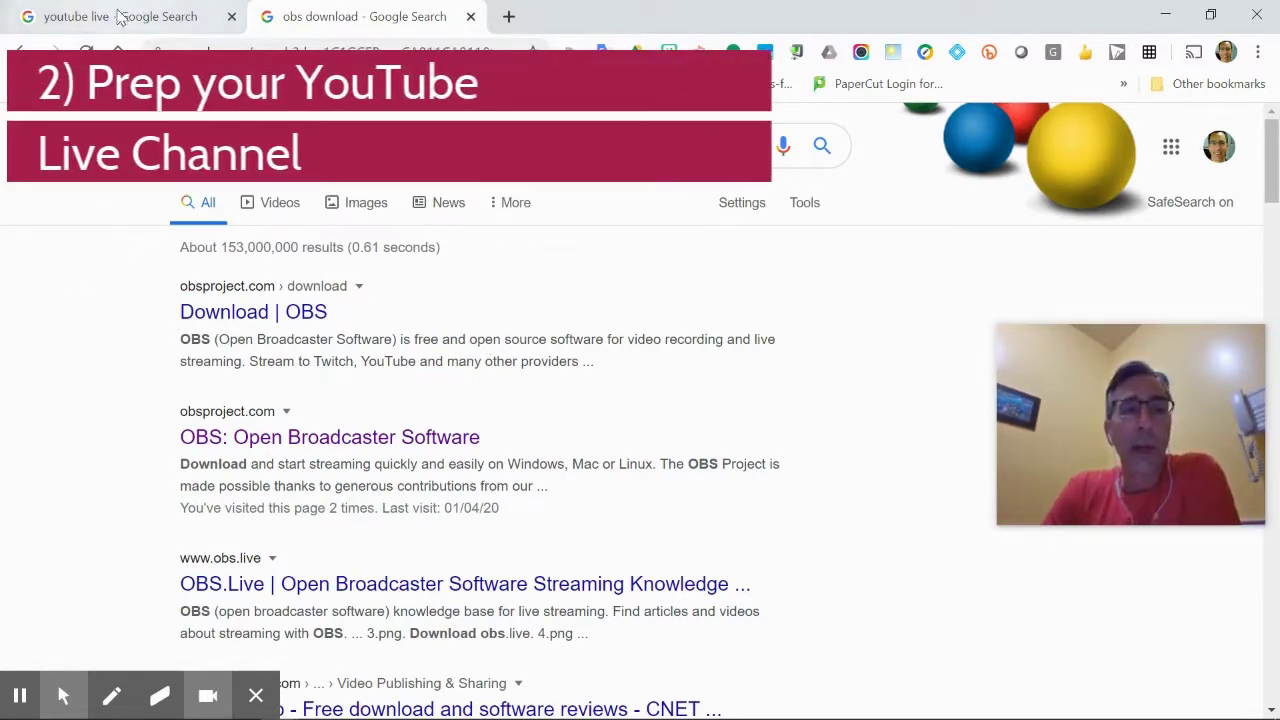
Open the YouTube Live channel page and choose Go live from the Create menu
left_click(117, 19)
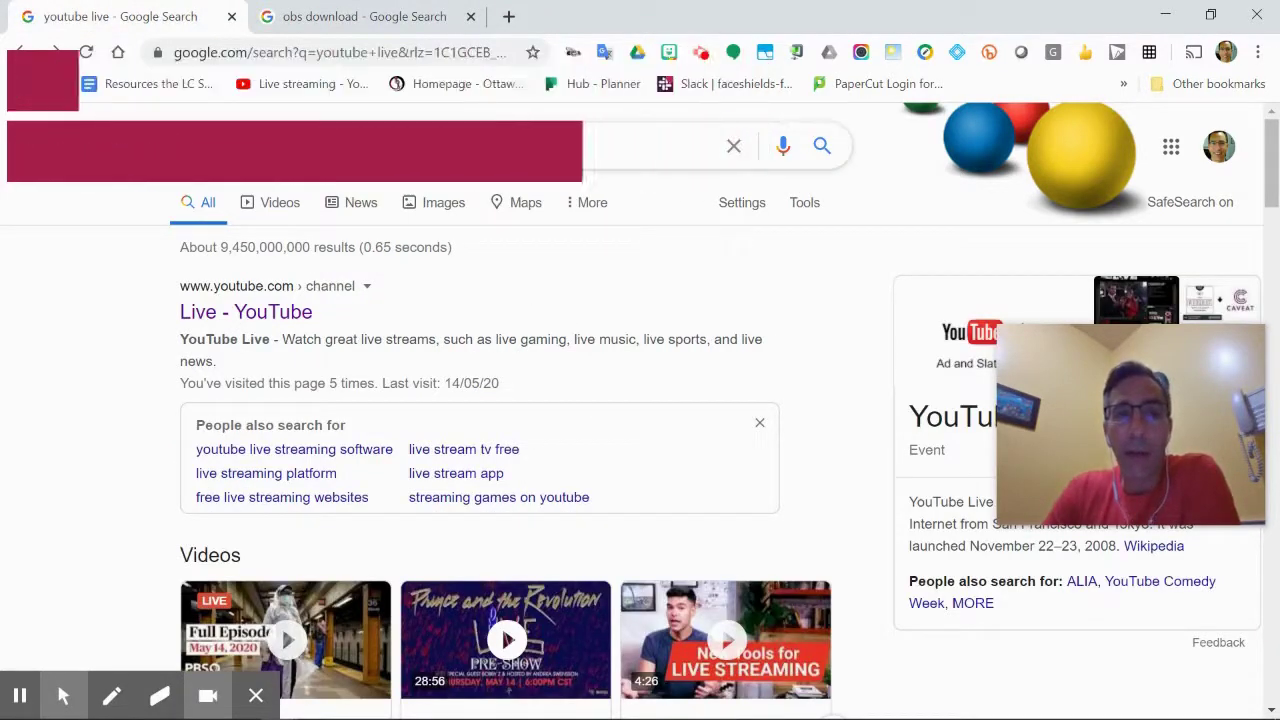
left_click(290, 318)
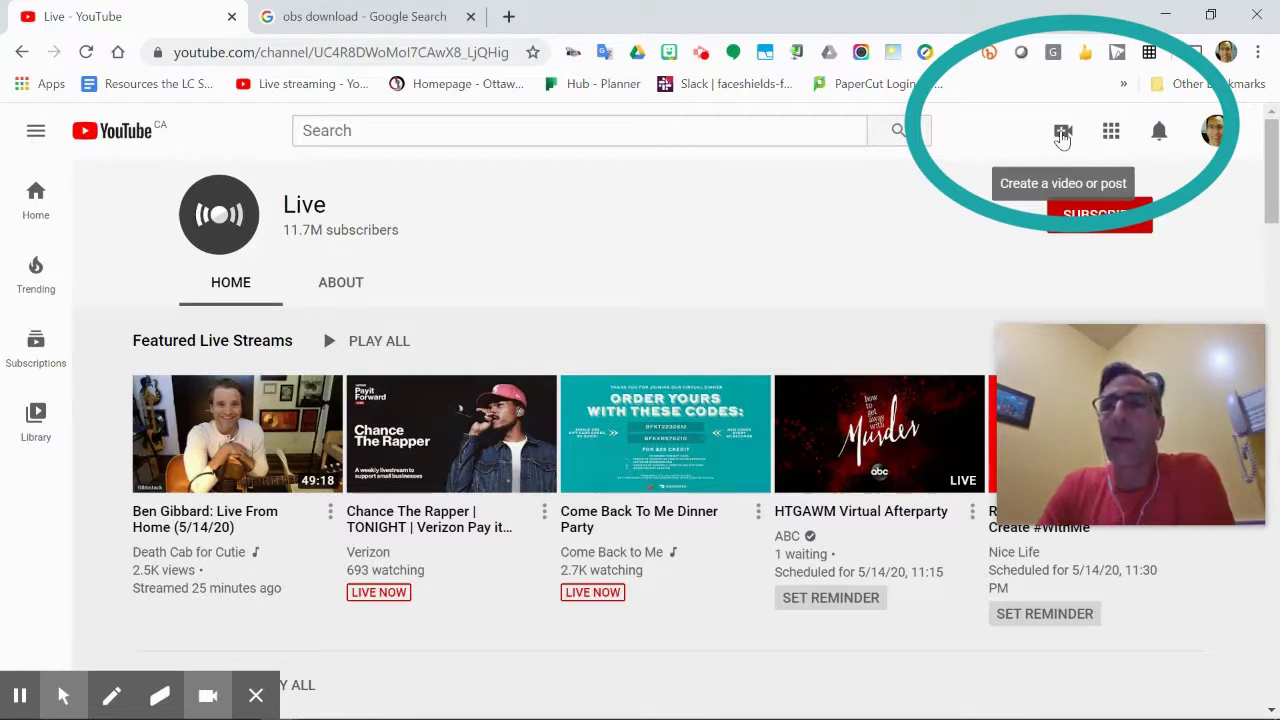
left_click(1062, 136)
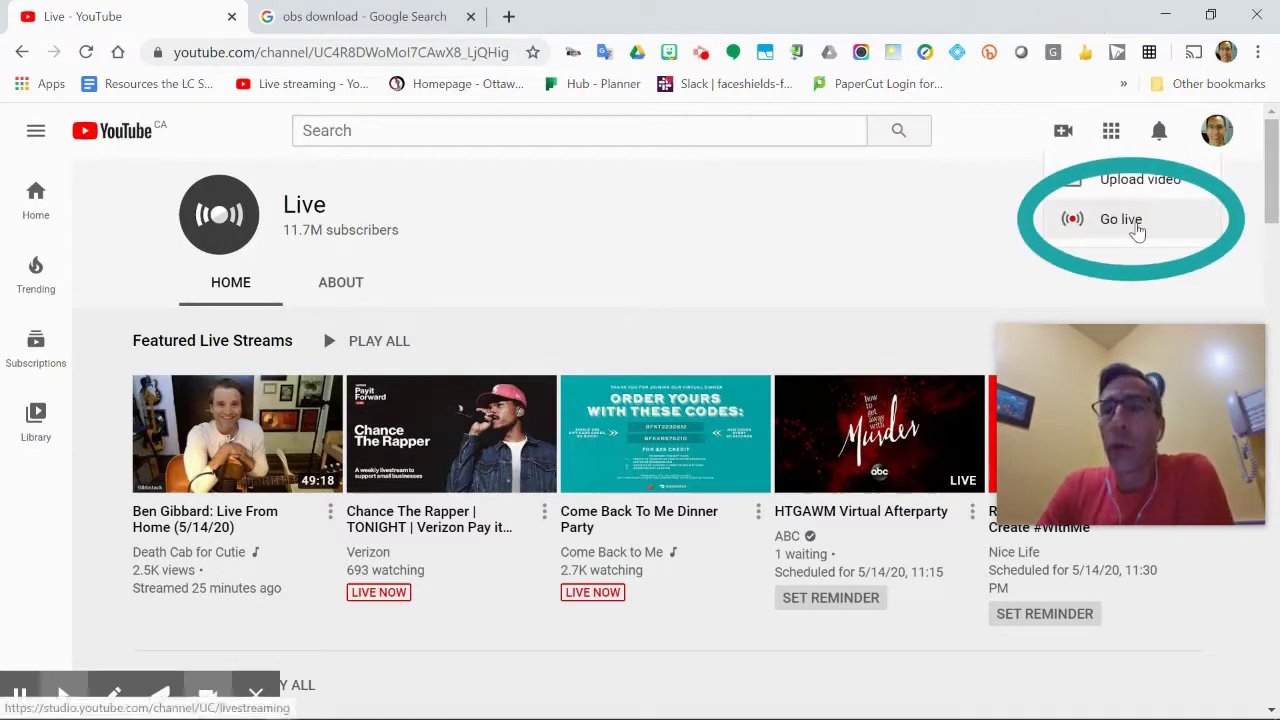
left_click(1130, 224)
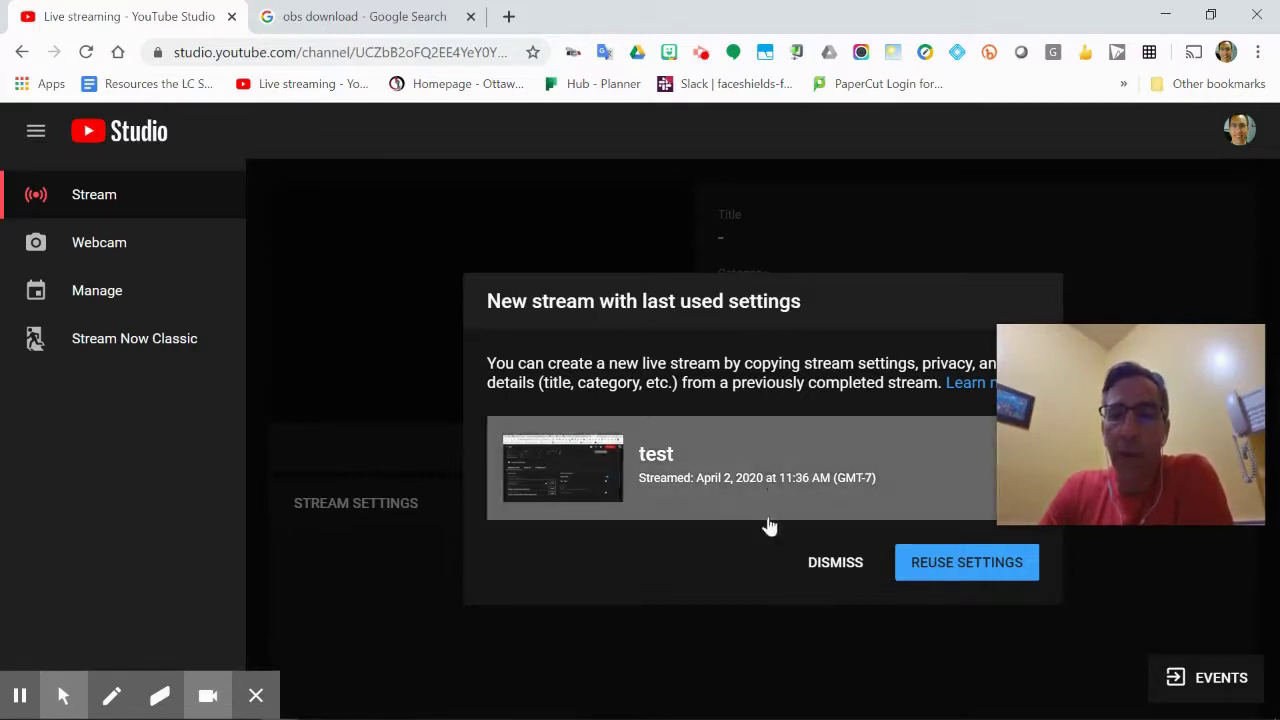
Review the offer to reuse settings from the 'test' stream of April 2, 2020
mouse_move(1042, 458)
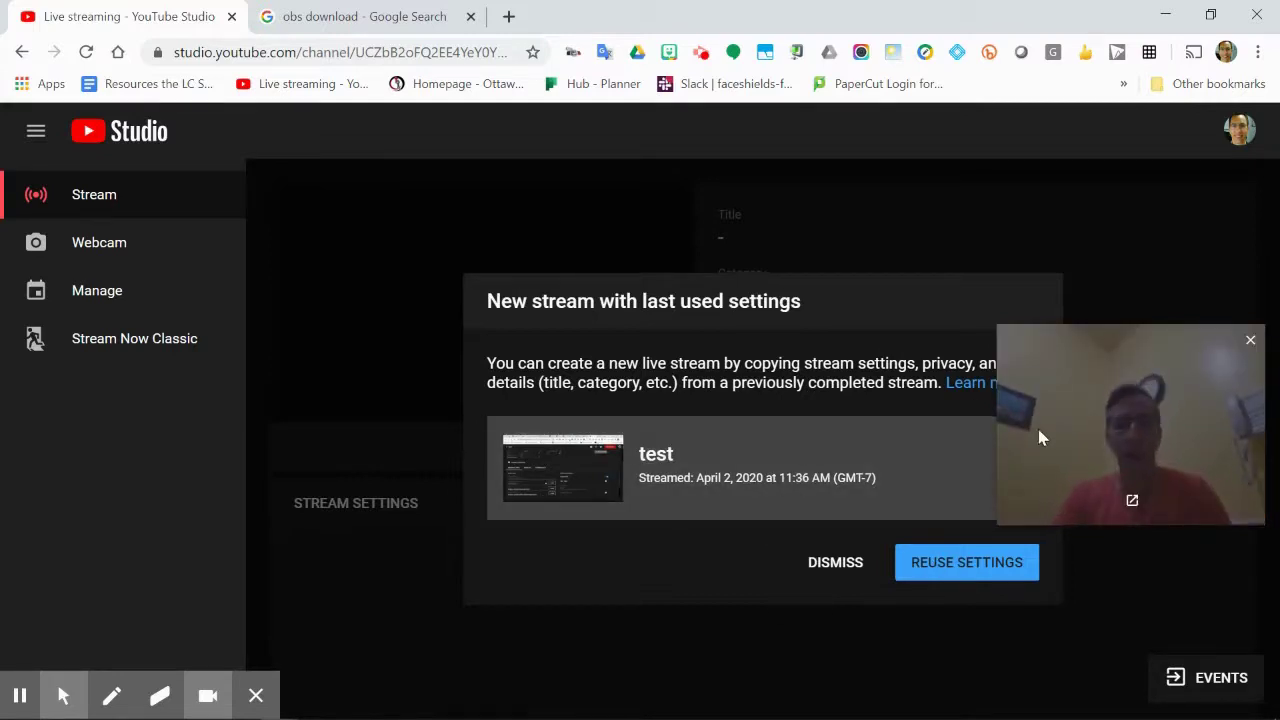
left_click_drag(1040, 432, 1113, 405)
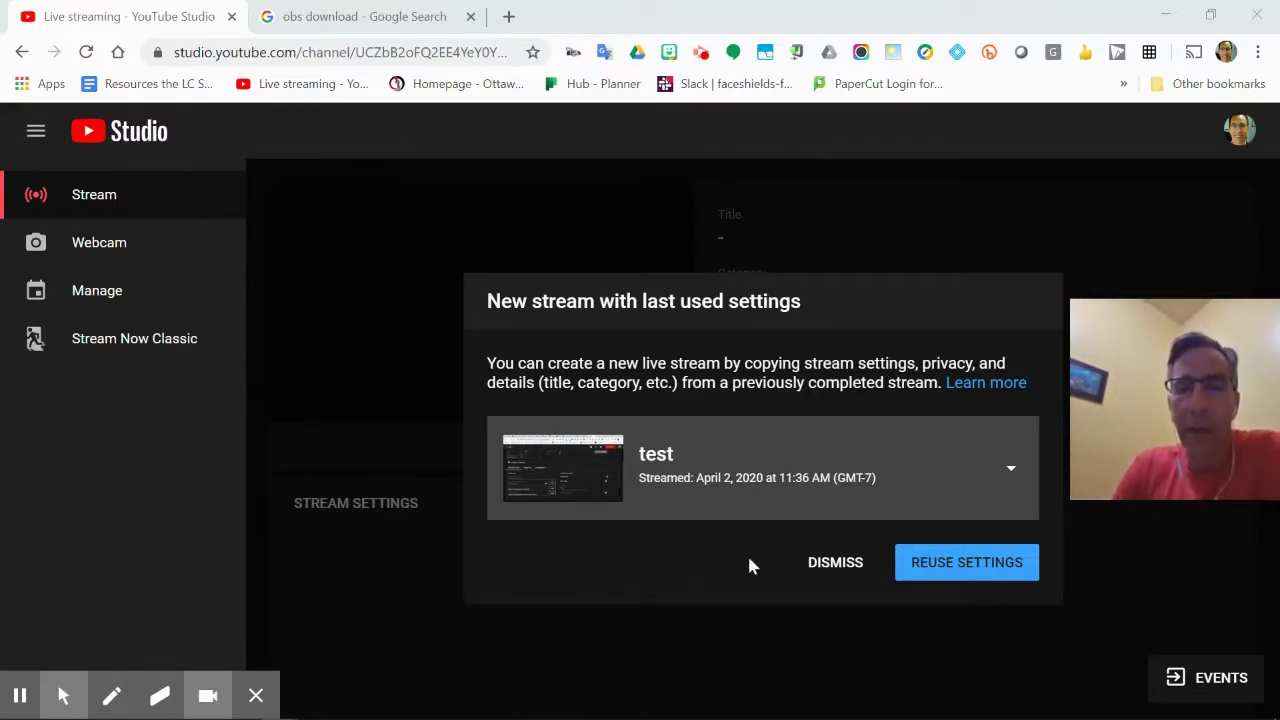
Decline the previous stream's settings and title the new stream 'board meeting'
left_click(852, 572)
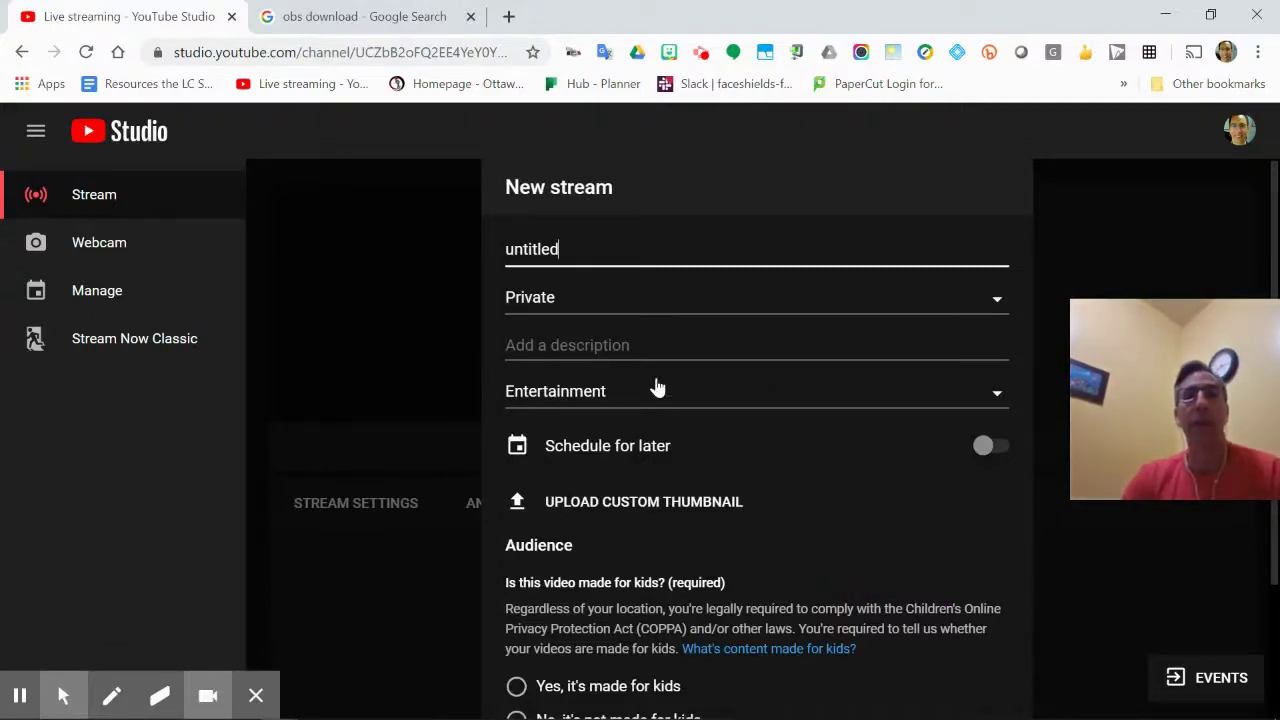
double_click(535, 249)
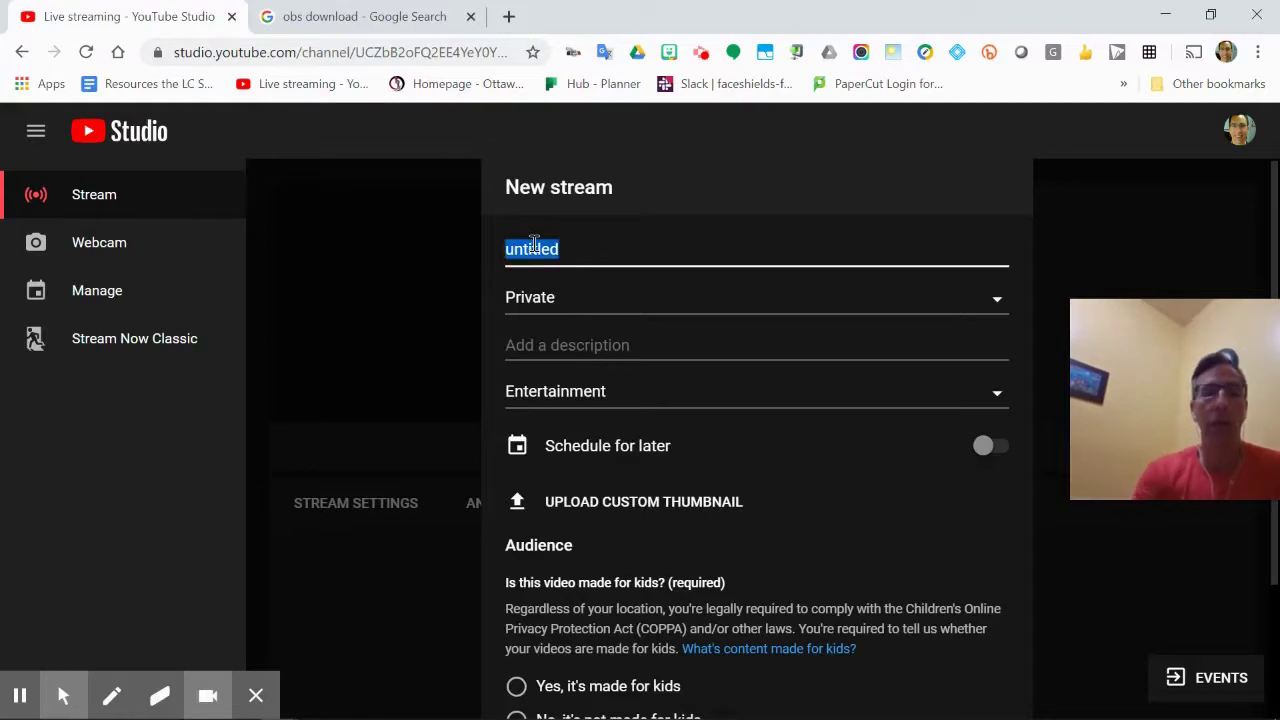
type("board meeting")
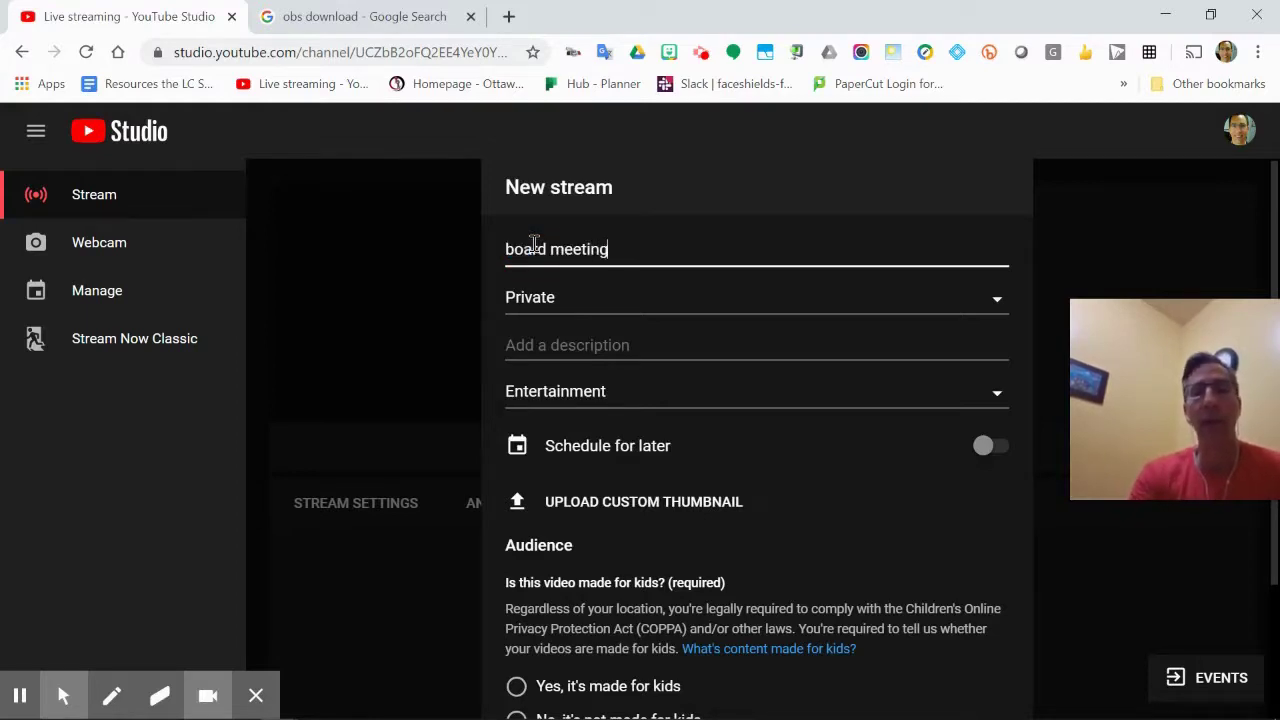
Set the stream's visibility to Unlisted and its category to Education
left_click(997, 306)
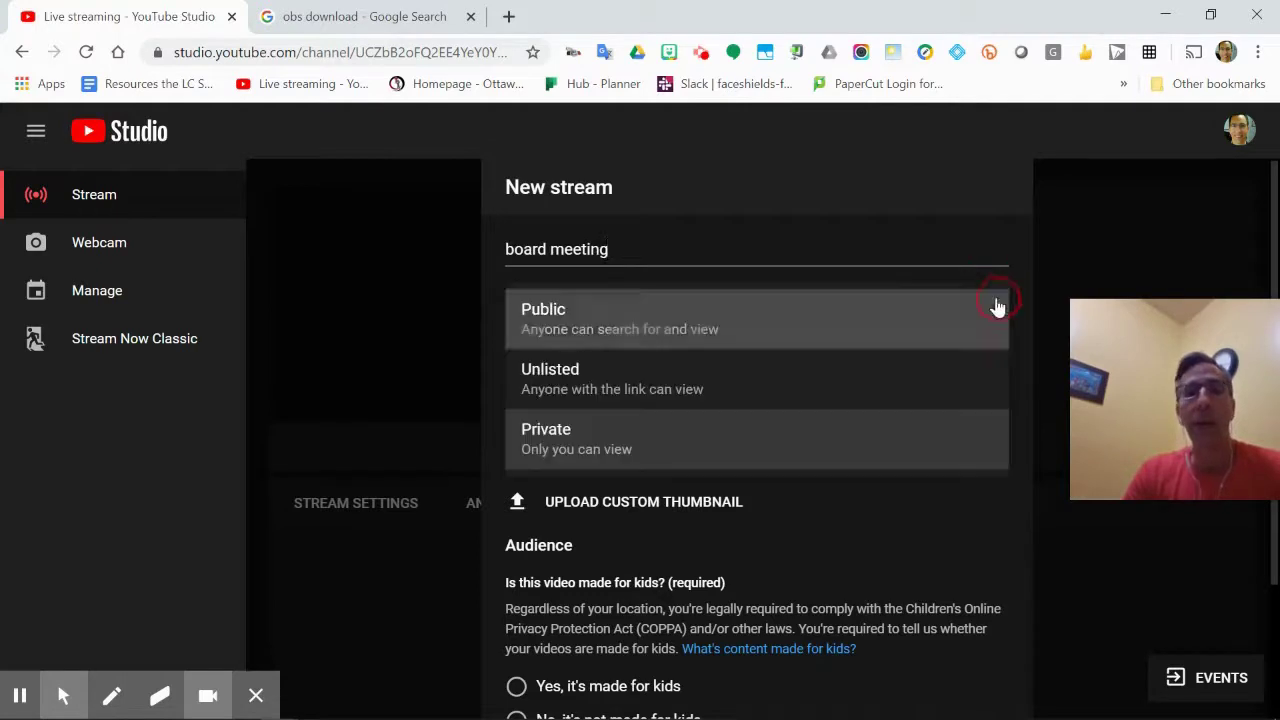
left_click(586, 374)
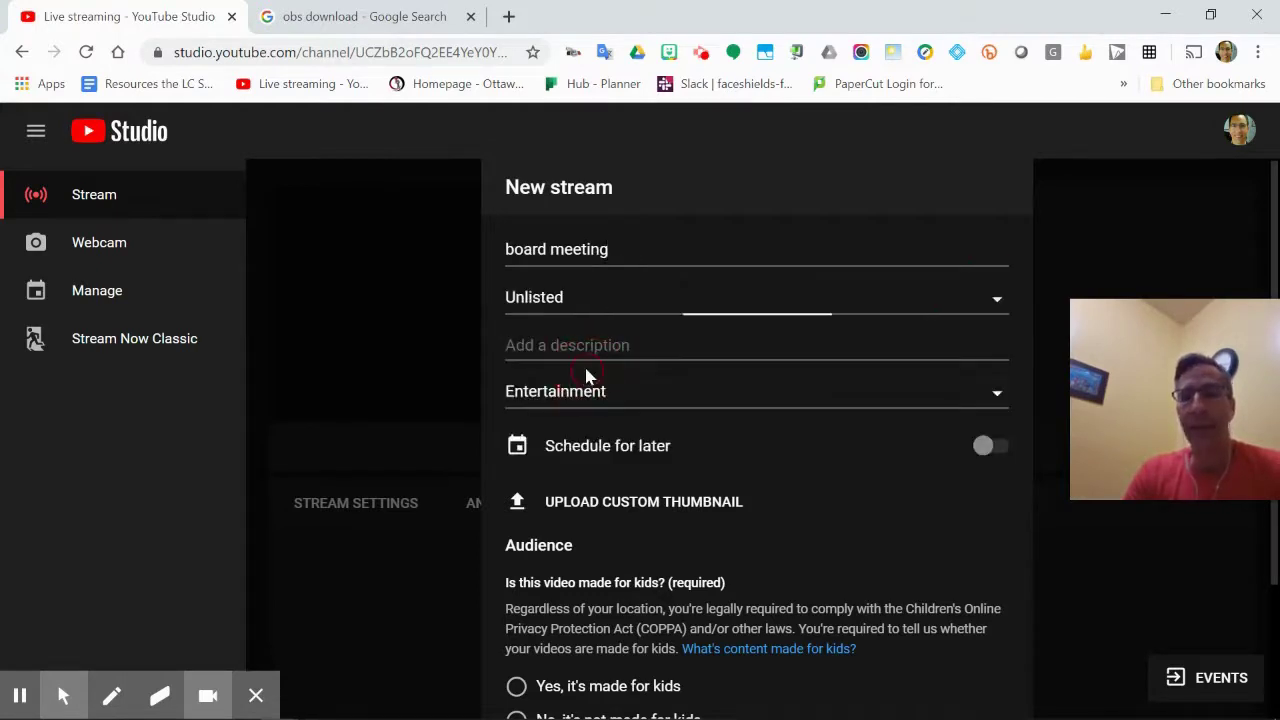
left_click(999, 305)
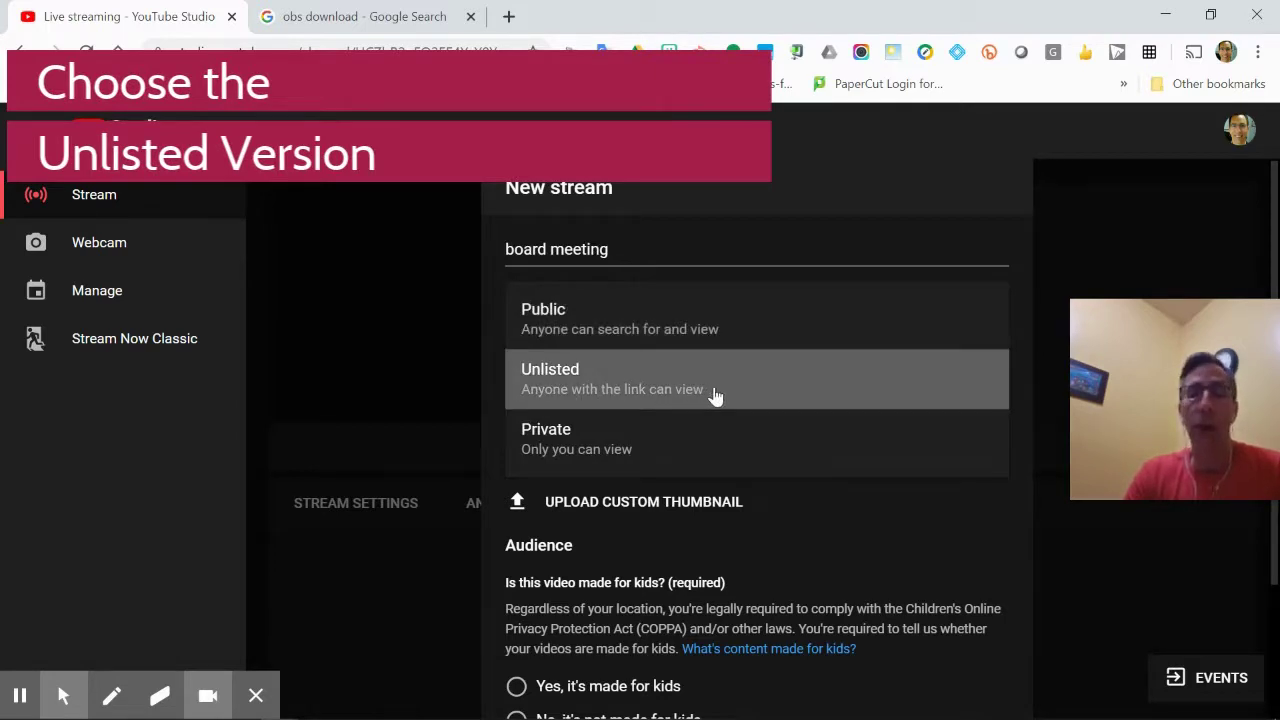
left_click(553, 374)
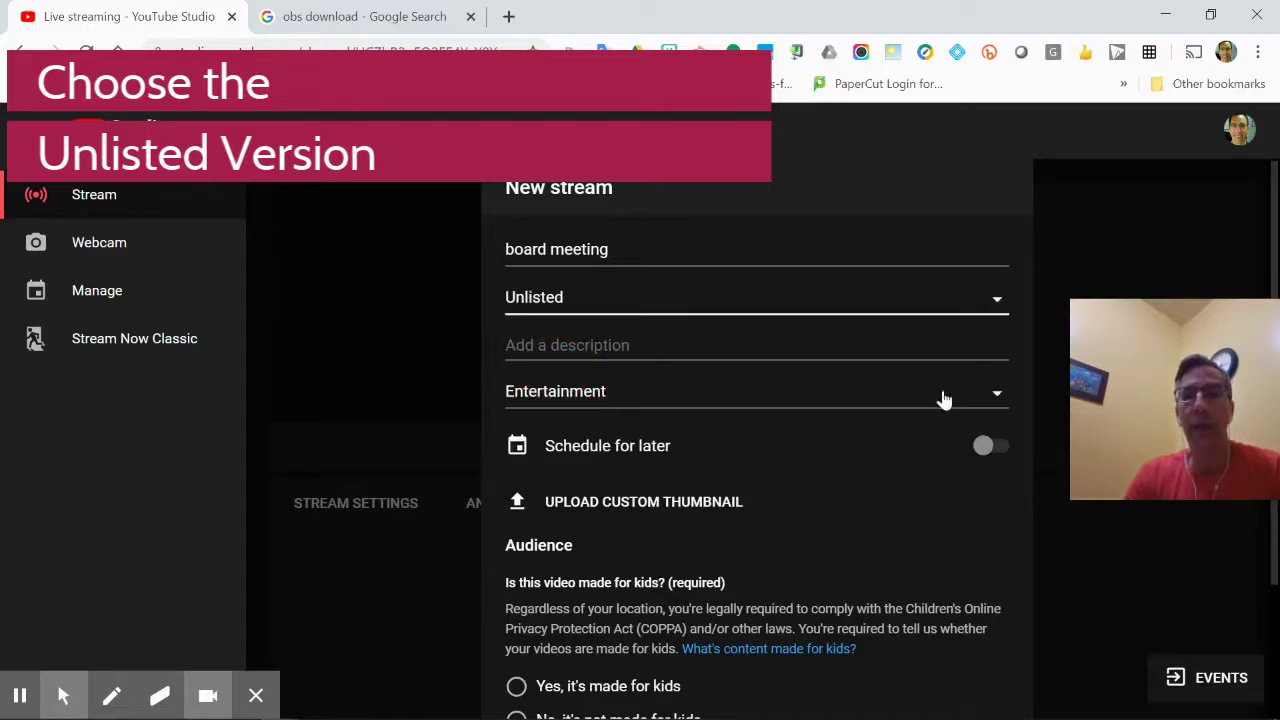
left_click(999, 398)
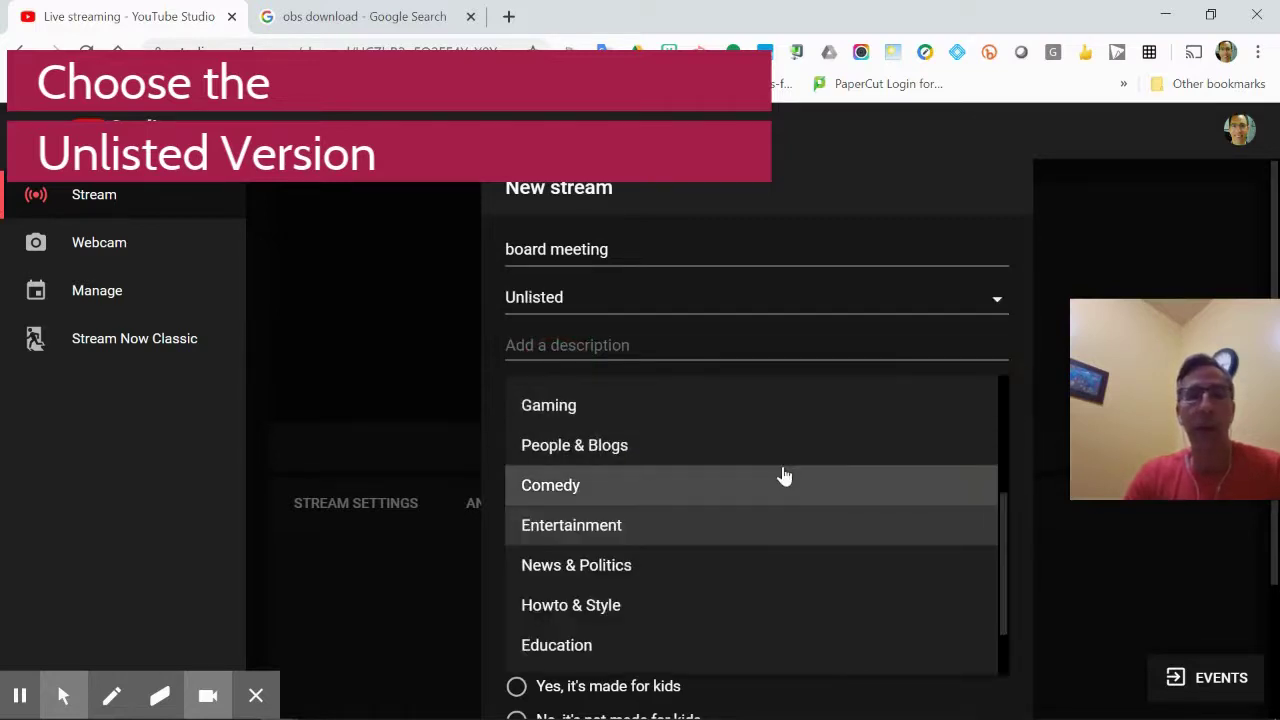
scroll(783, 474, "down", 1)
scroll(783, 476, "down", 1)
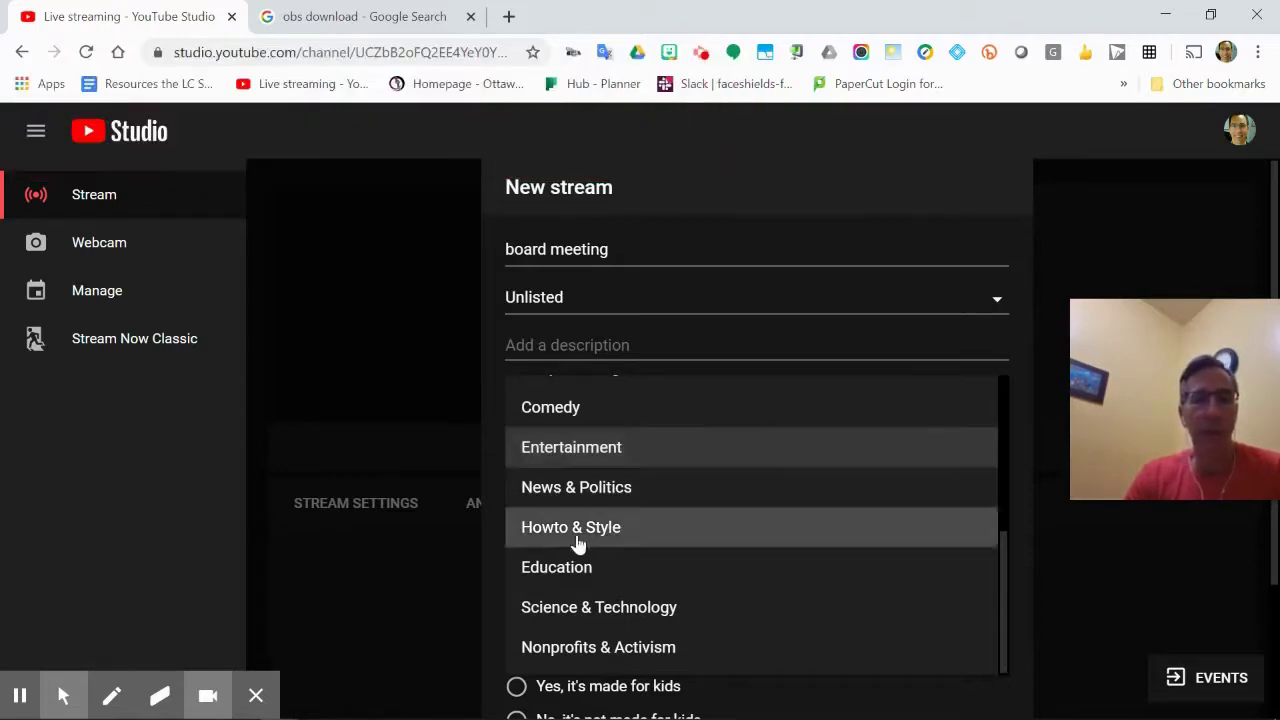
left_click(550, 572)
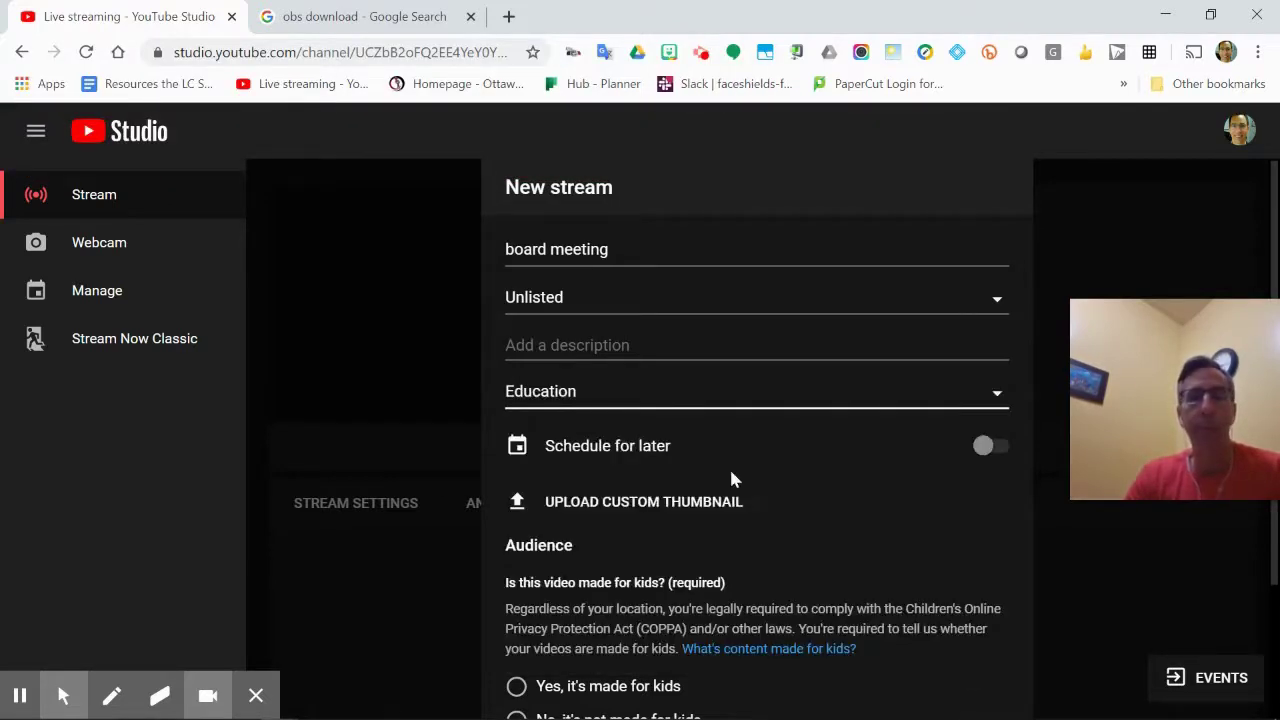
Turn on Schedule for later with date Fri, May 15 and start time 7:00 PM
left_click(1003, 446)
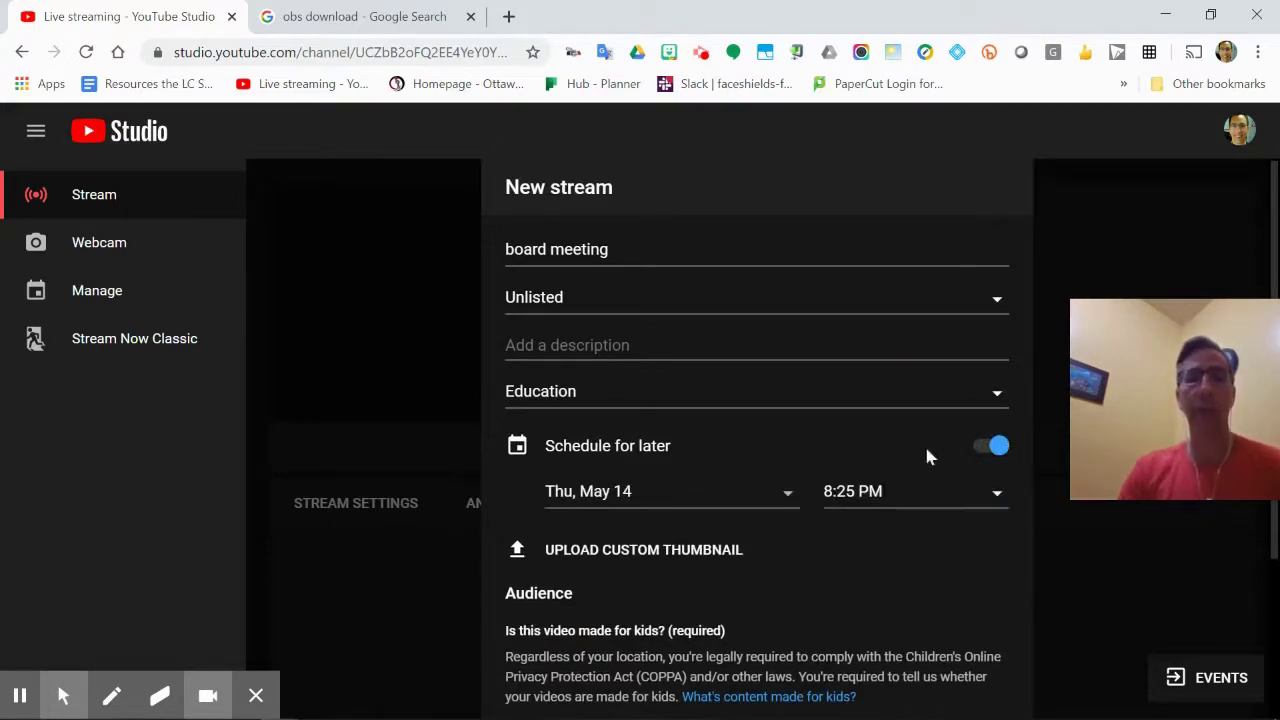
left_click(786, 499)
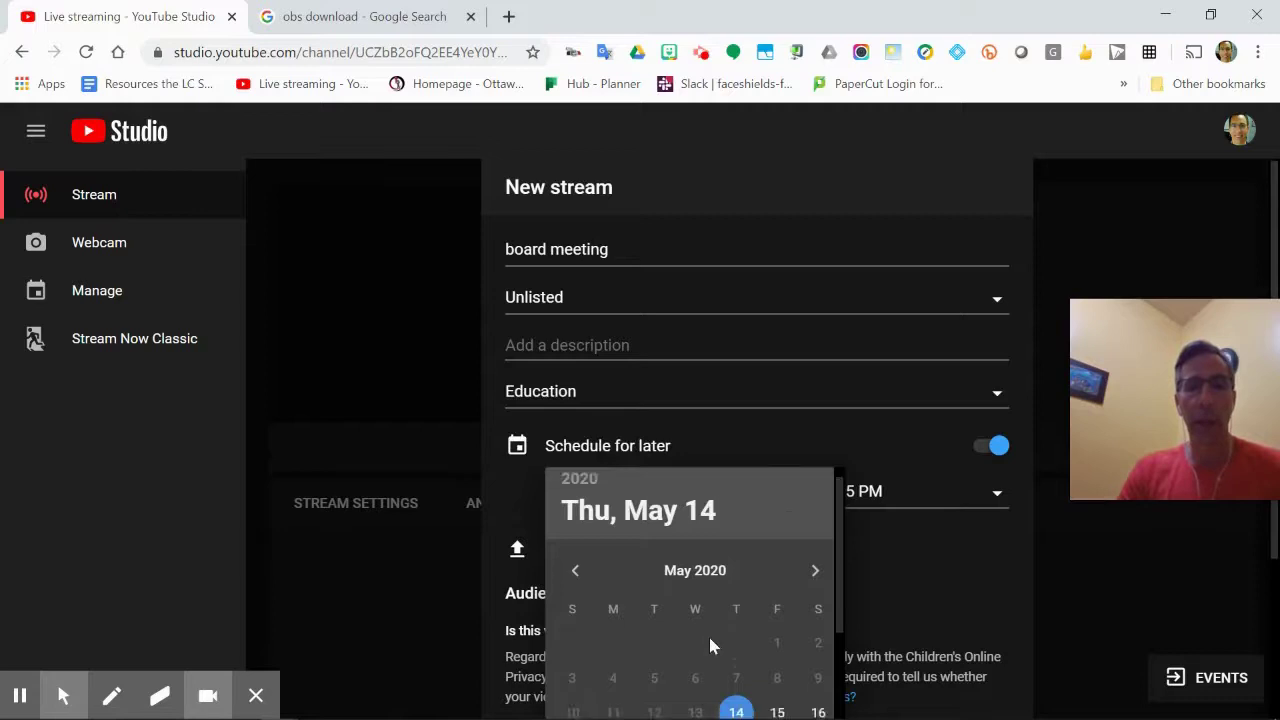
scroll(709, 645, "down", 1)
left_click(775, 658)
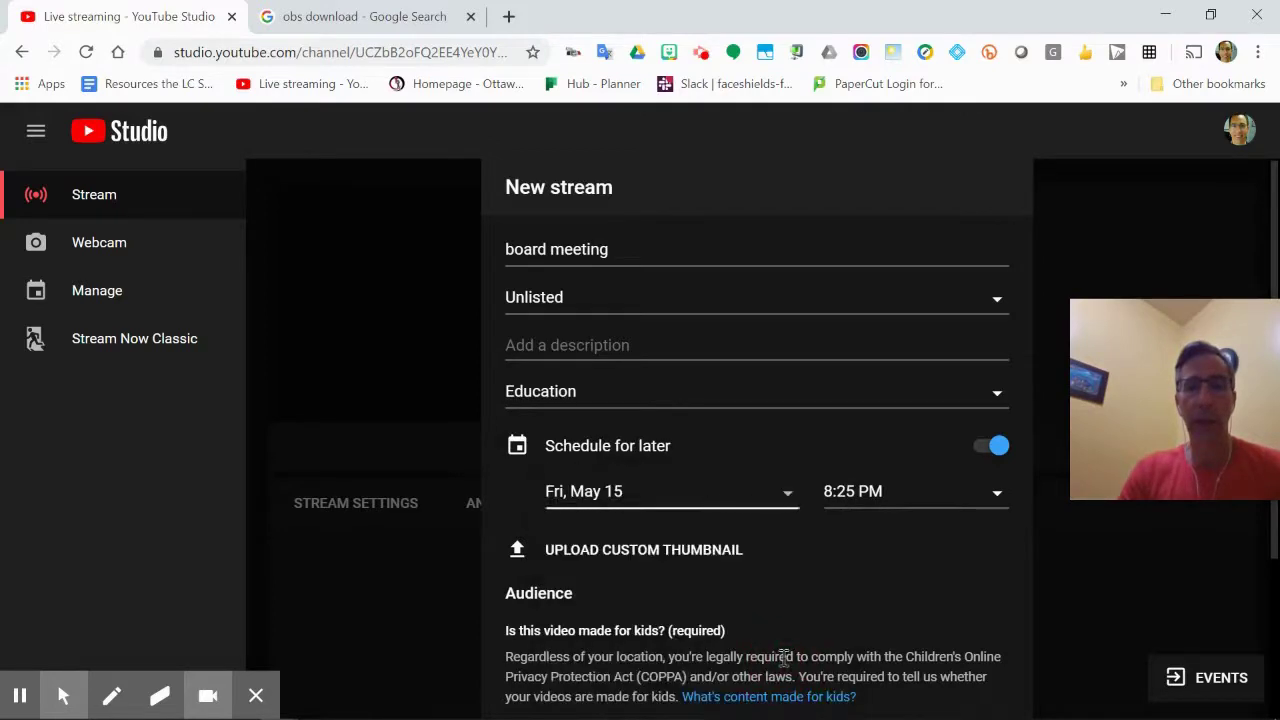
left_click(997, 503)
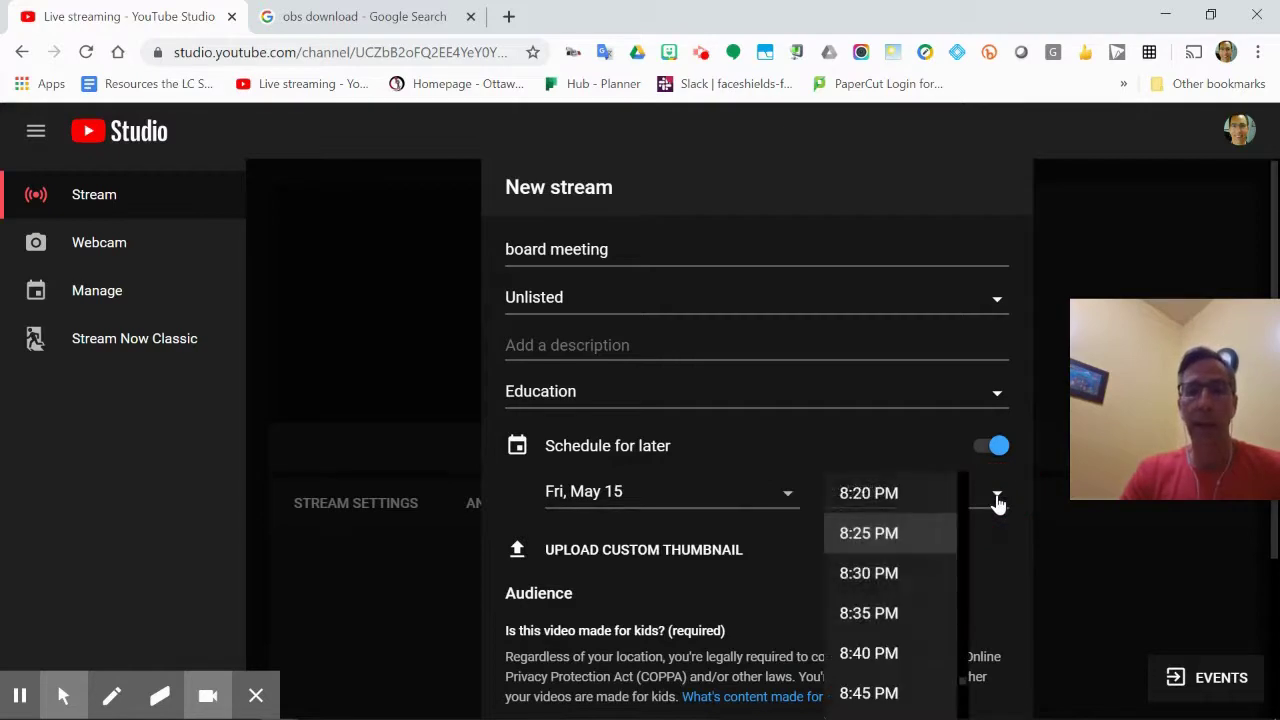
scroll(890, 590, "up", 4)
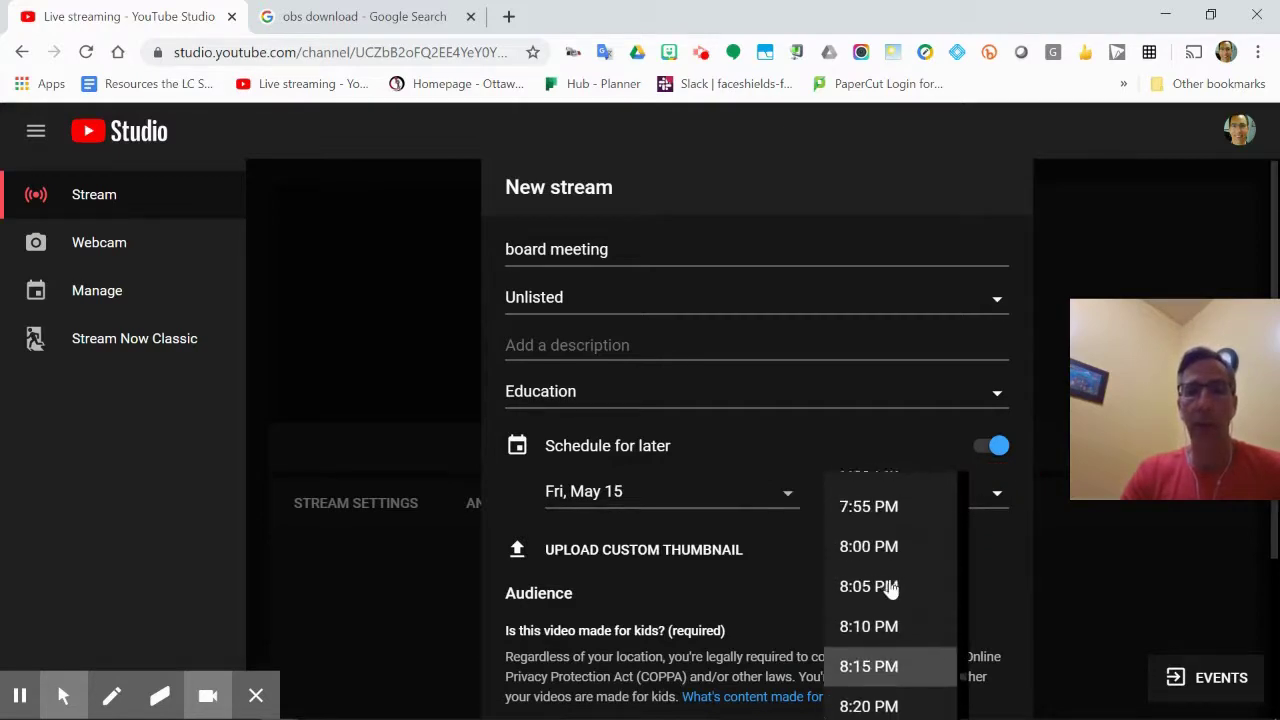
scroll(890, 590, "up", 4)
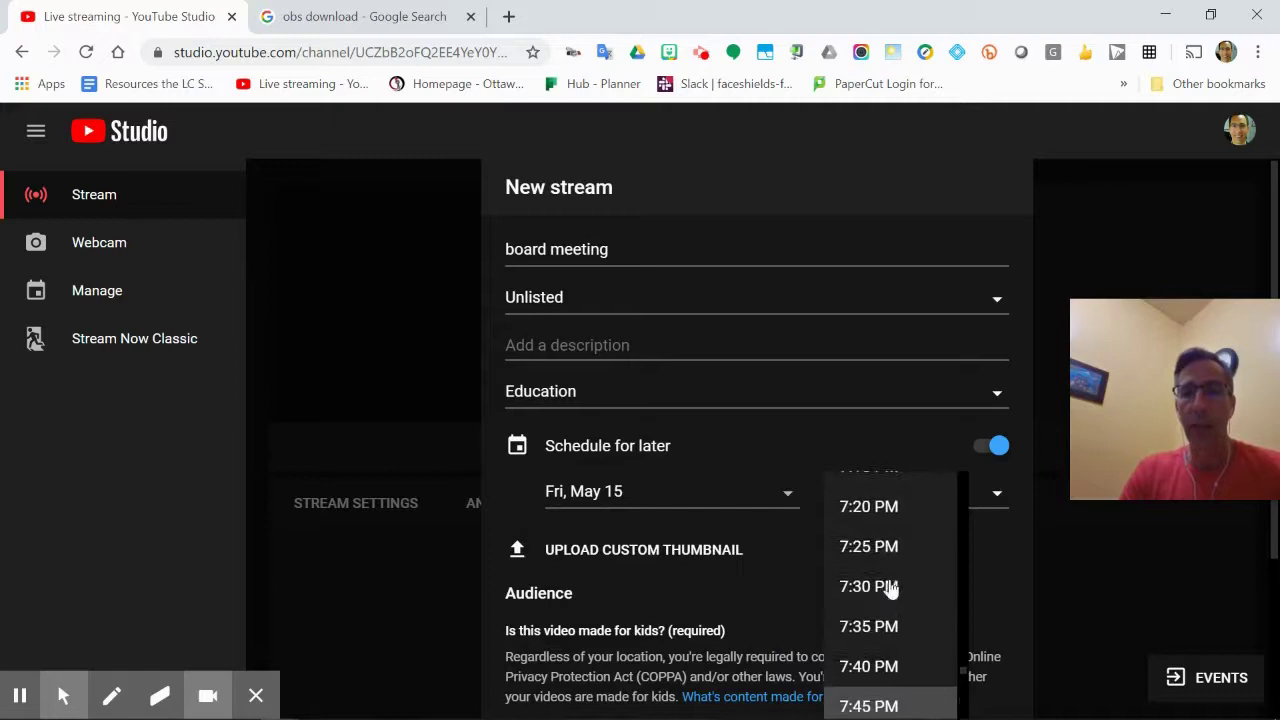
scroll(890, 590, "up", 3)
left_click(886, 516)
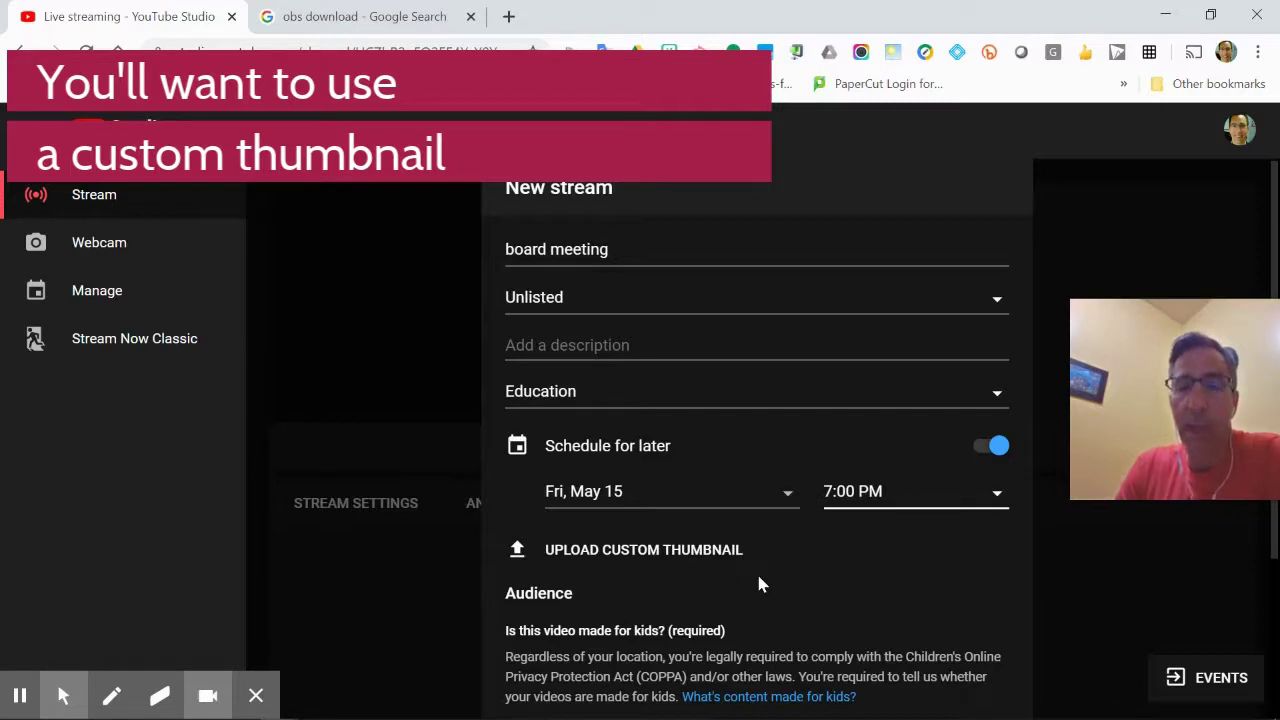
Upload the Board Meeting image as the stream's custom thumbnail
left_click(641, 563)
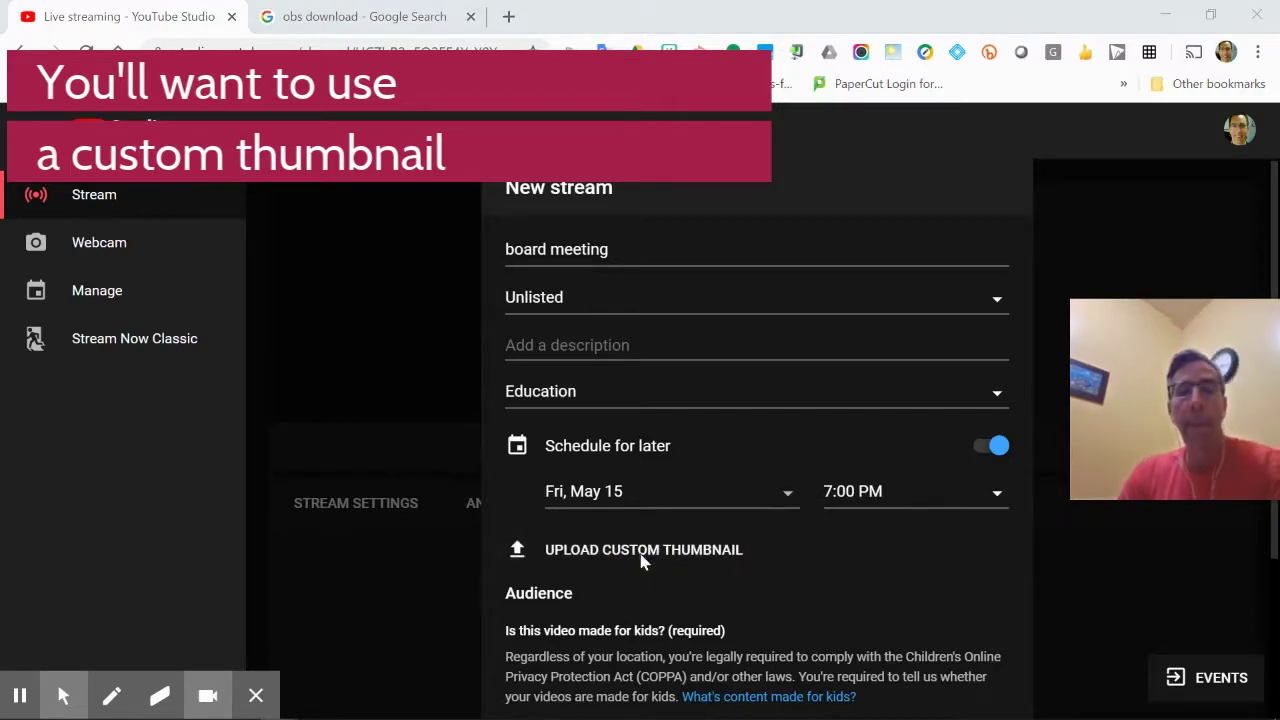
scroll(301, 349, "down", 10)
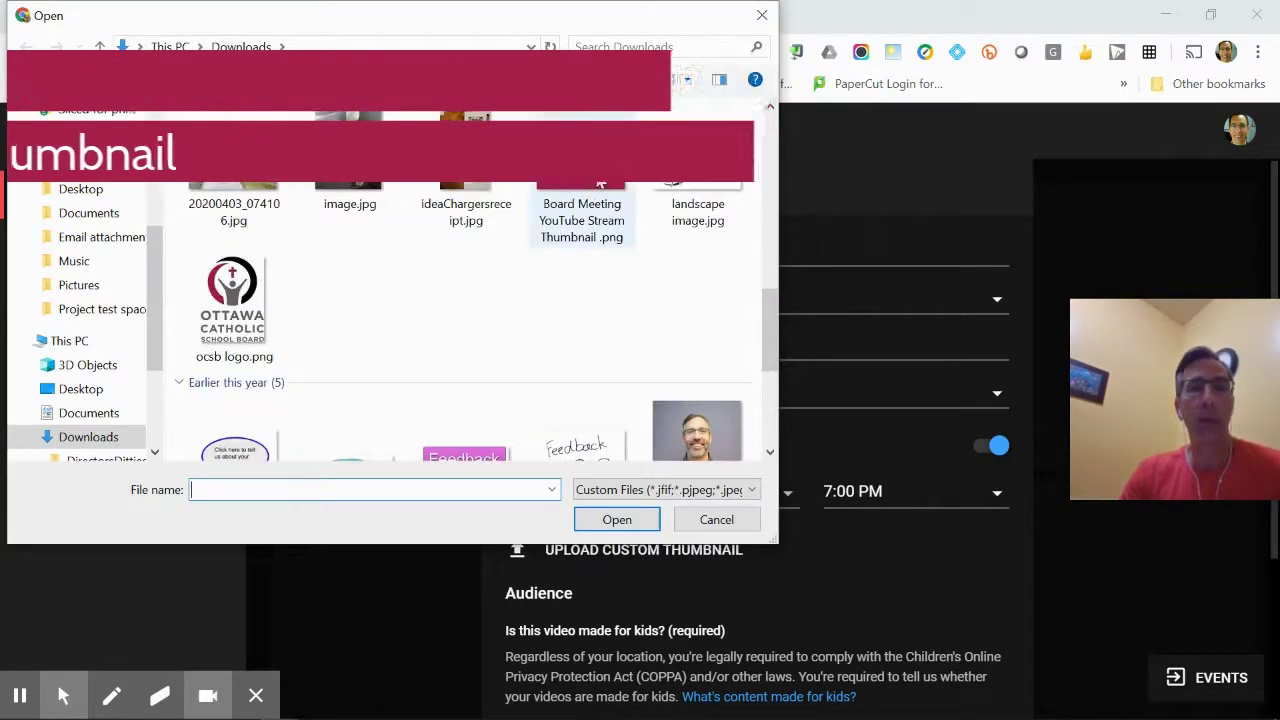
double_click(603, 165)
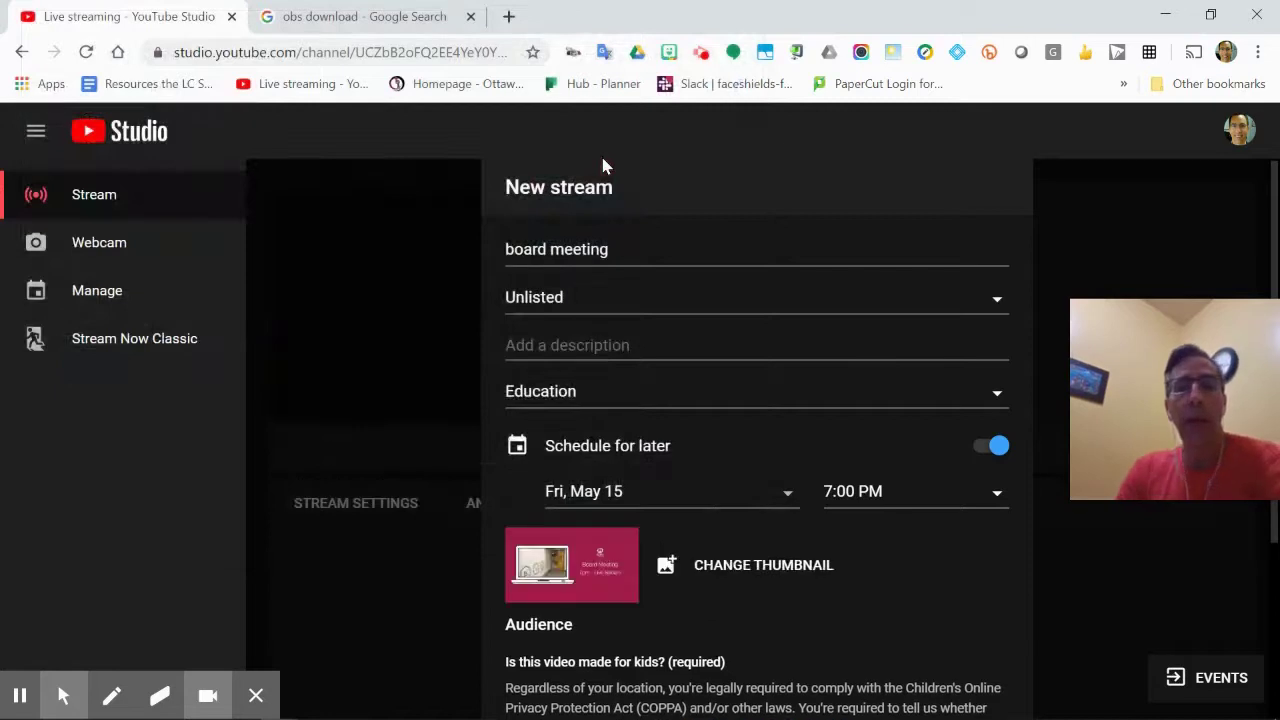
Set the stream's audience to made for kids
scroll(798, 608, "down", 1)
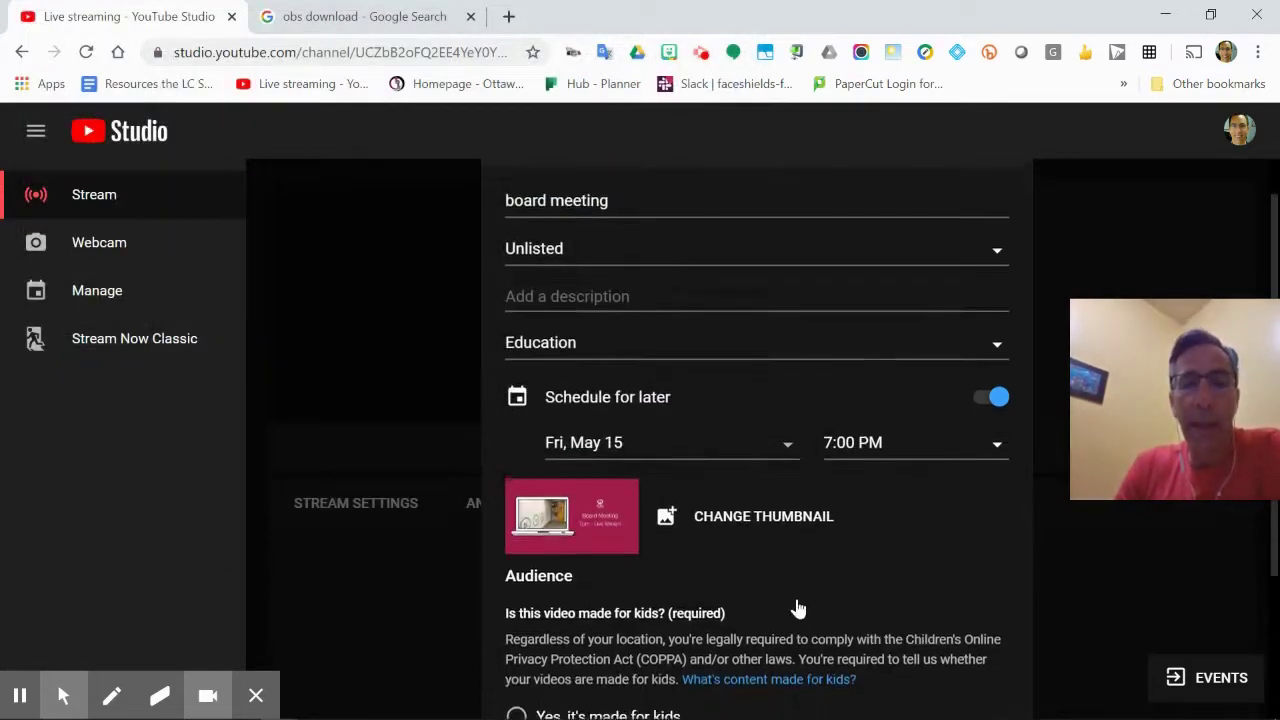
scroll(797, 606, "down", 2)
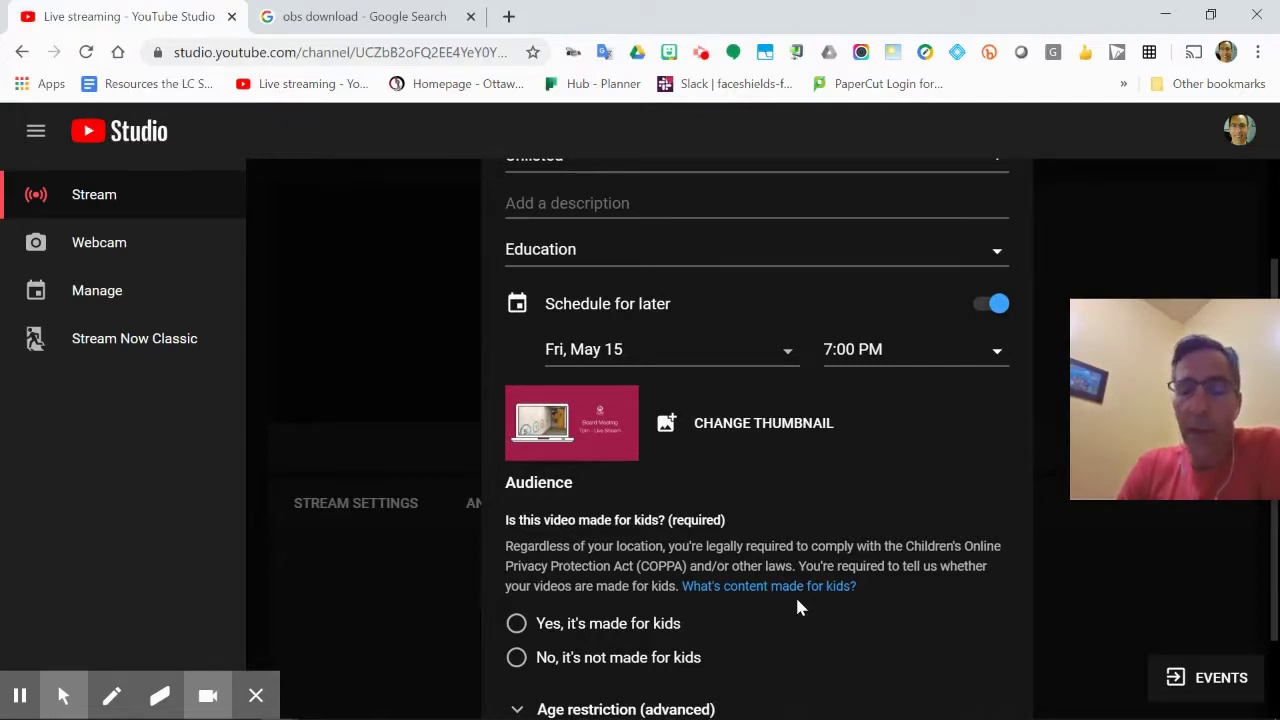
scroll(797, 607, "down", 1)
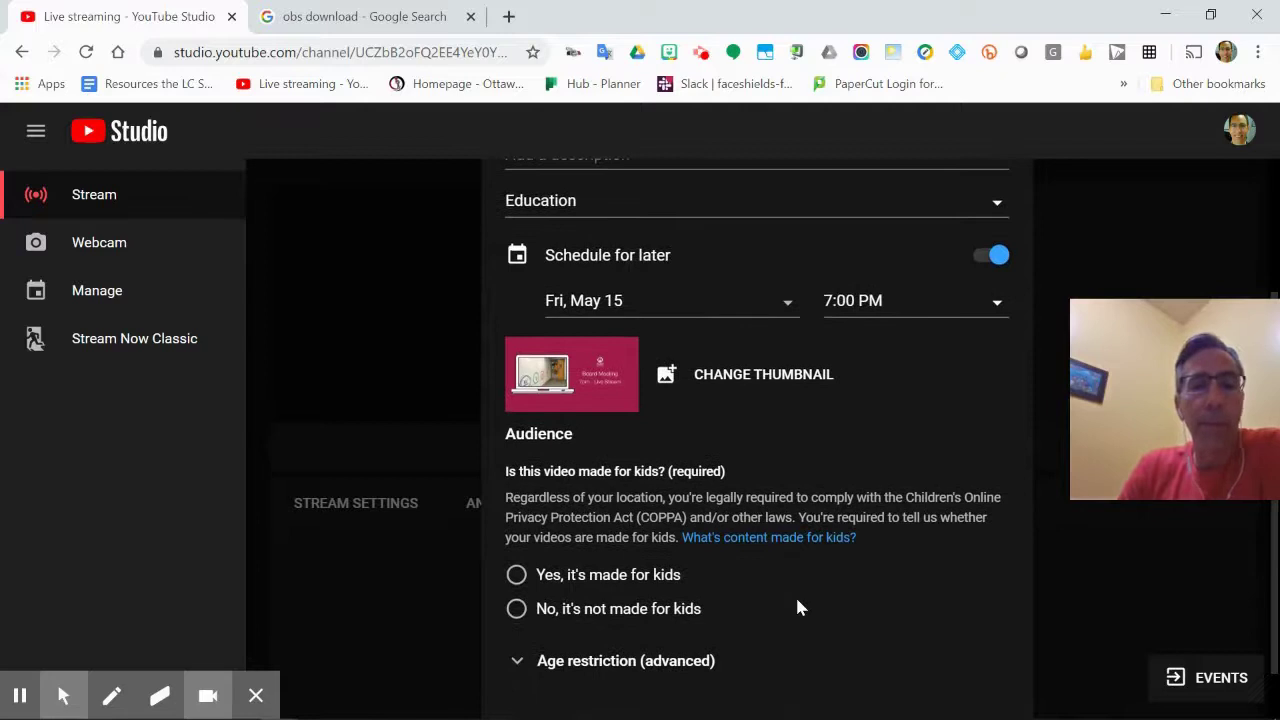
scroll(797, 607, "down", 1)
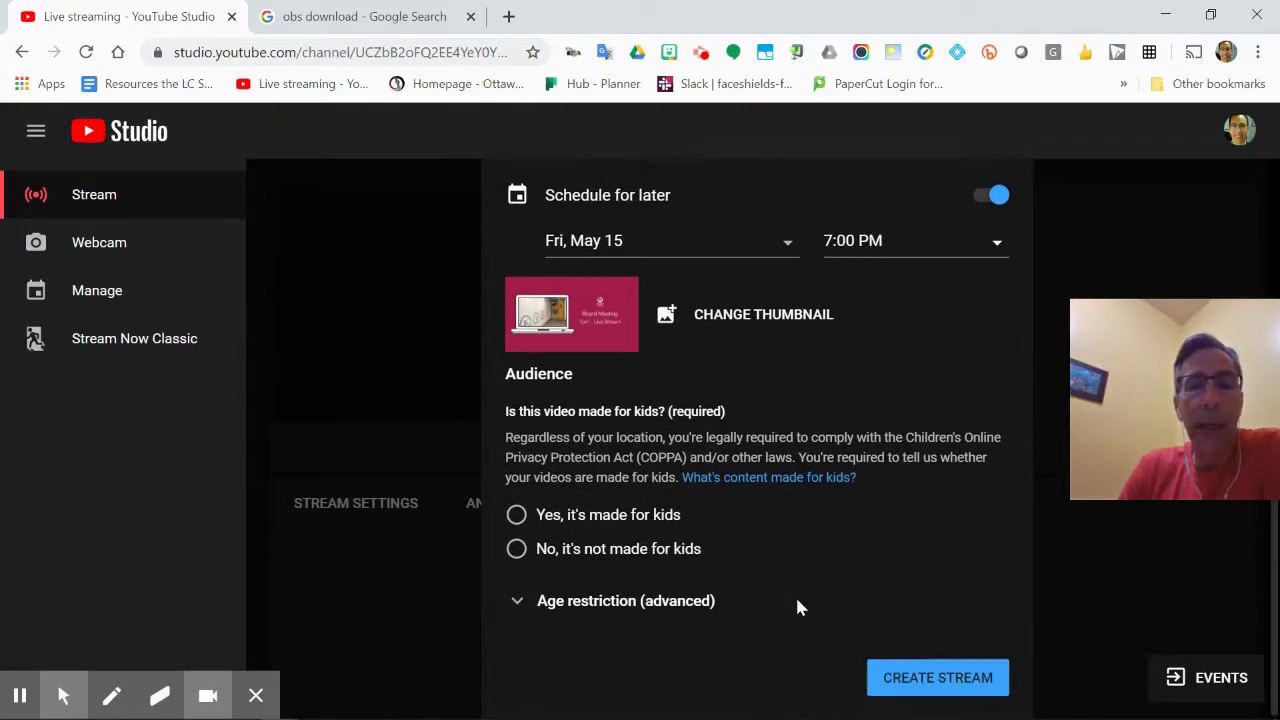
left_click(516, 513)
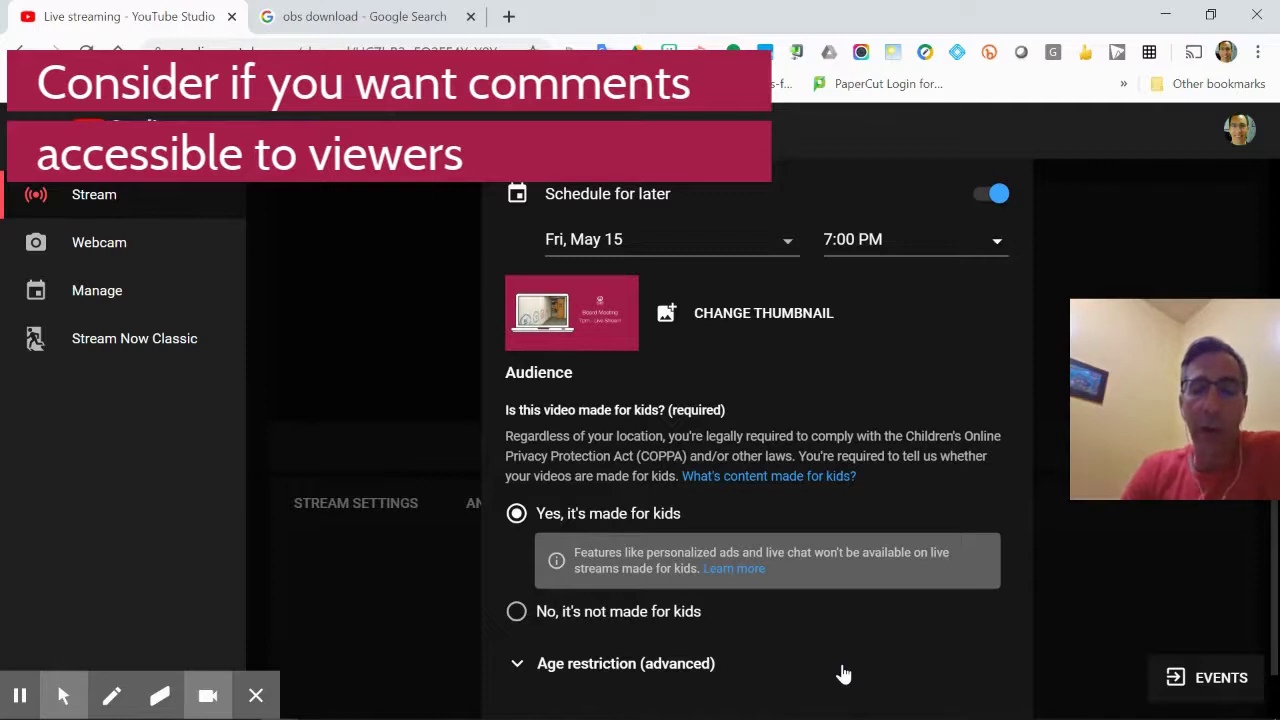
scroll(843, 675, "down", 1)
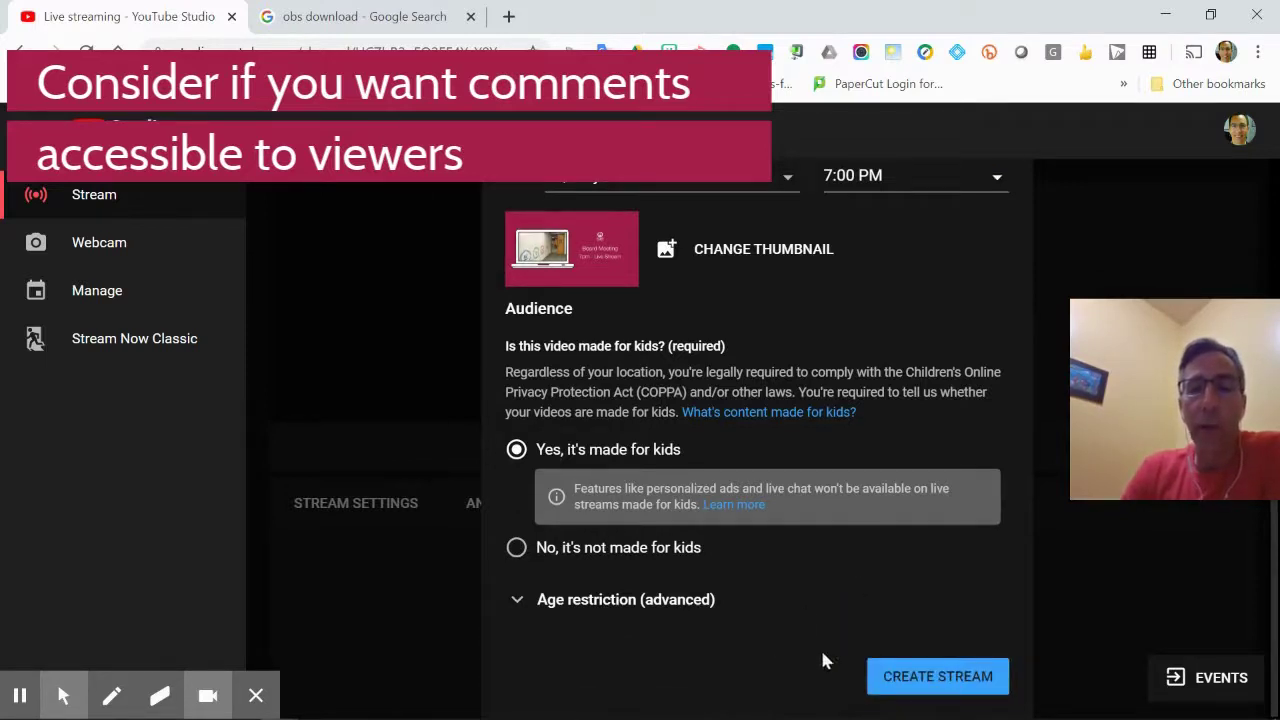
left_click(914, 680)
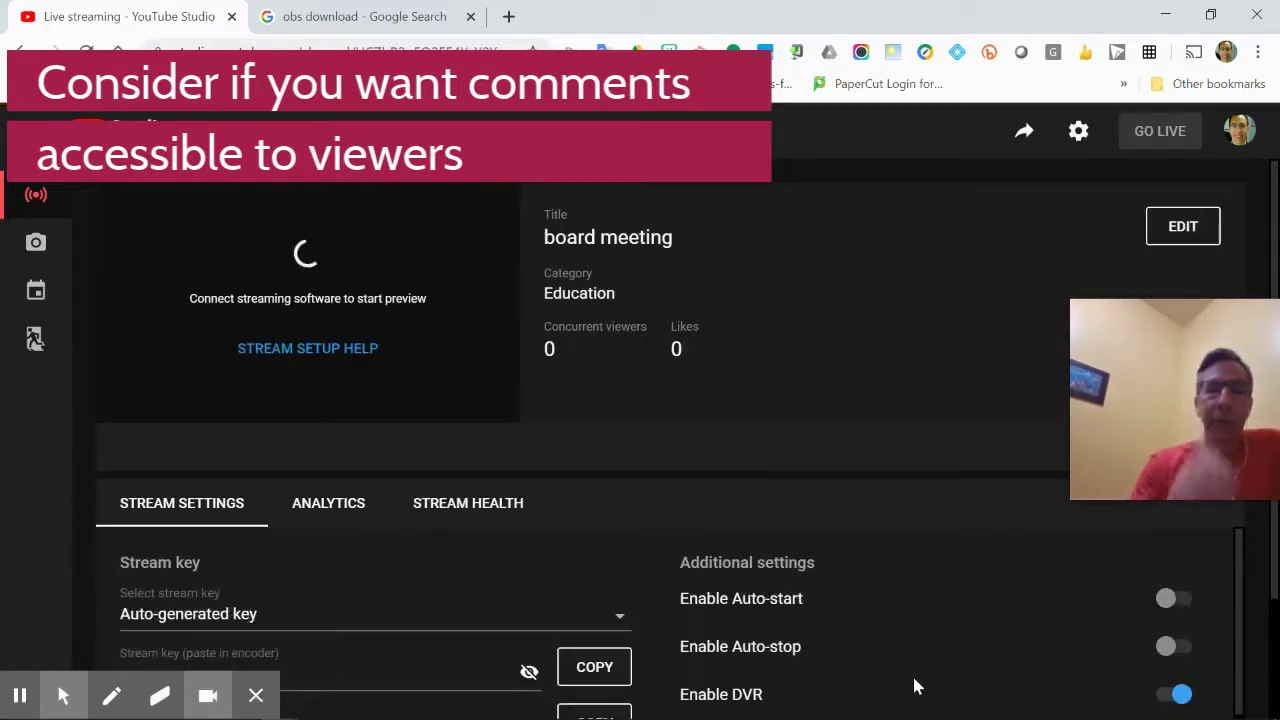
scroll(746, 517, "down", 1)
scroll(746, 517, "down", 2)
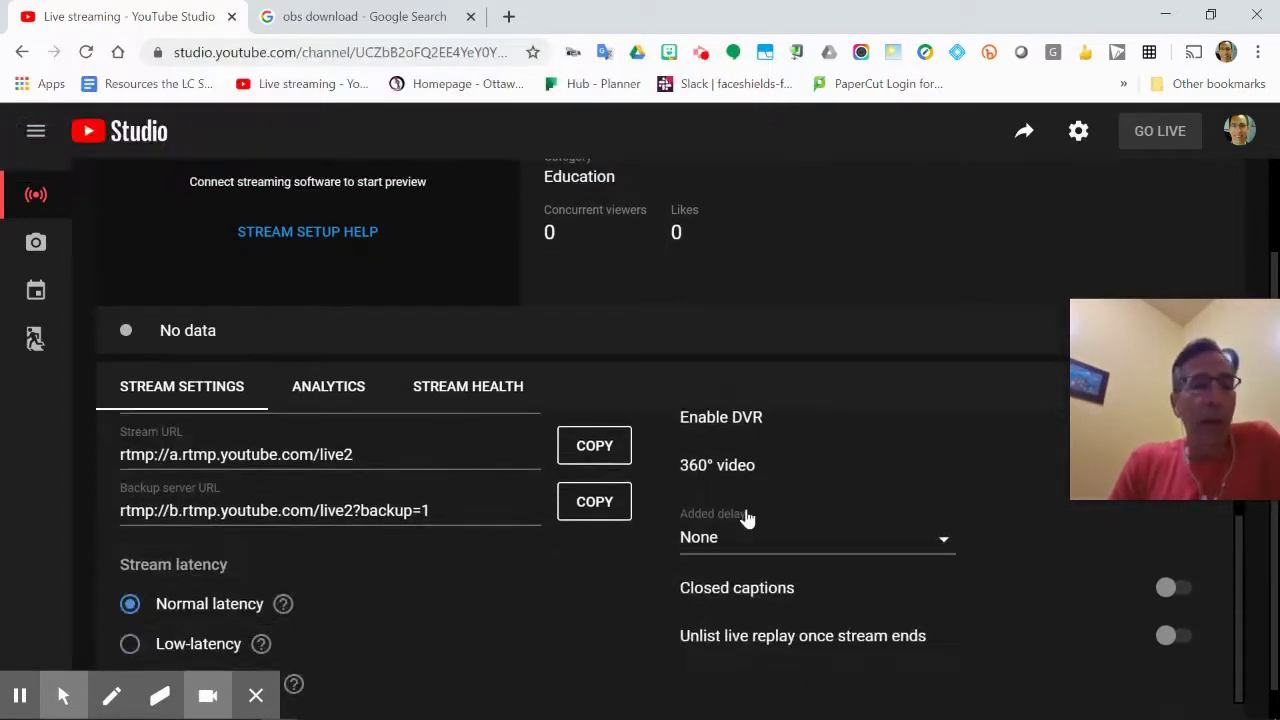
scroll(746, 517, "up", 2)
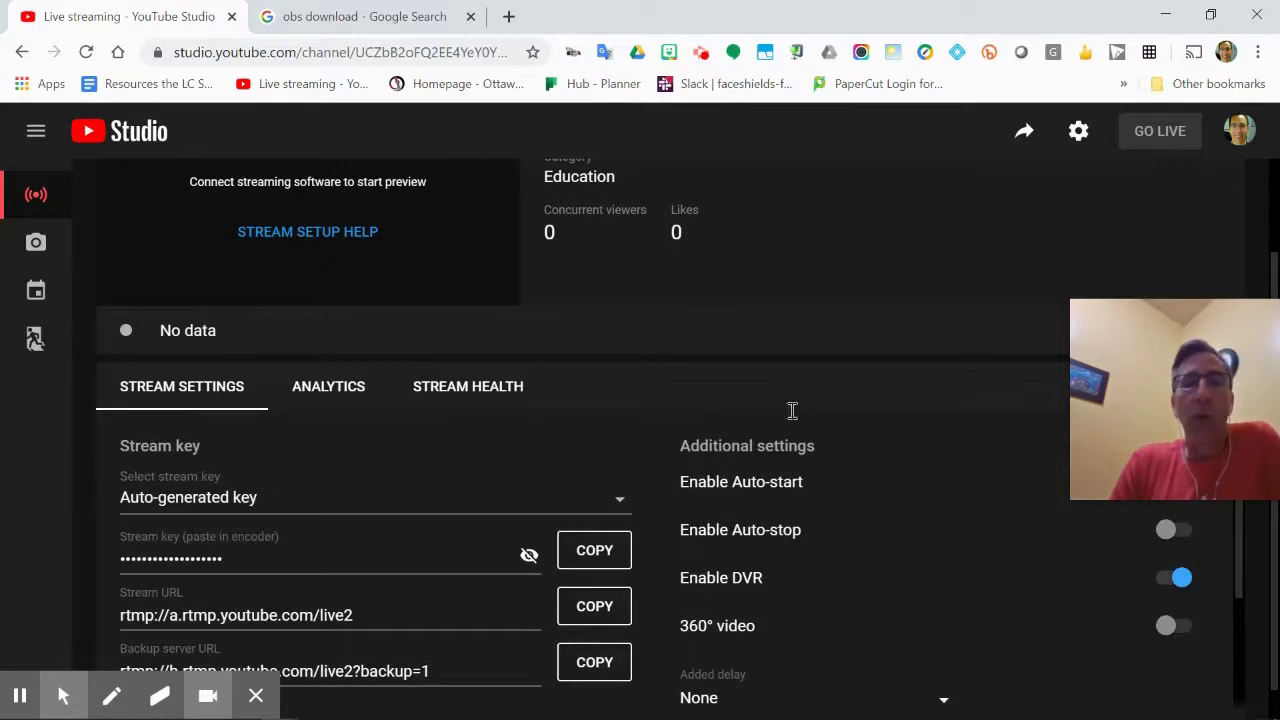
scroll(952, 245, "up", 2)
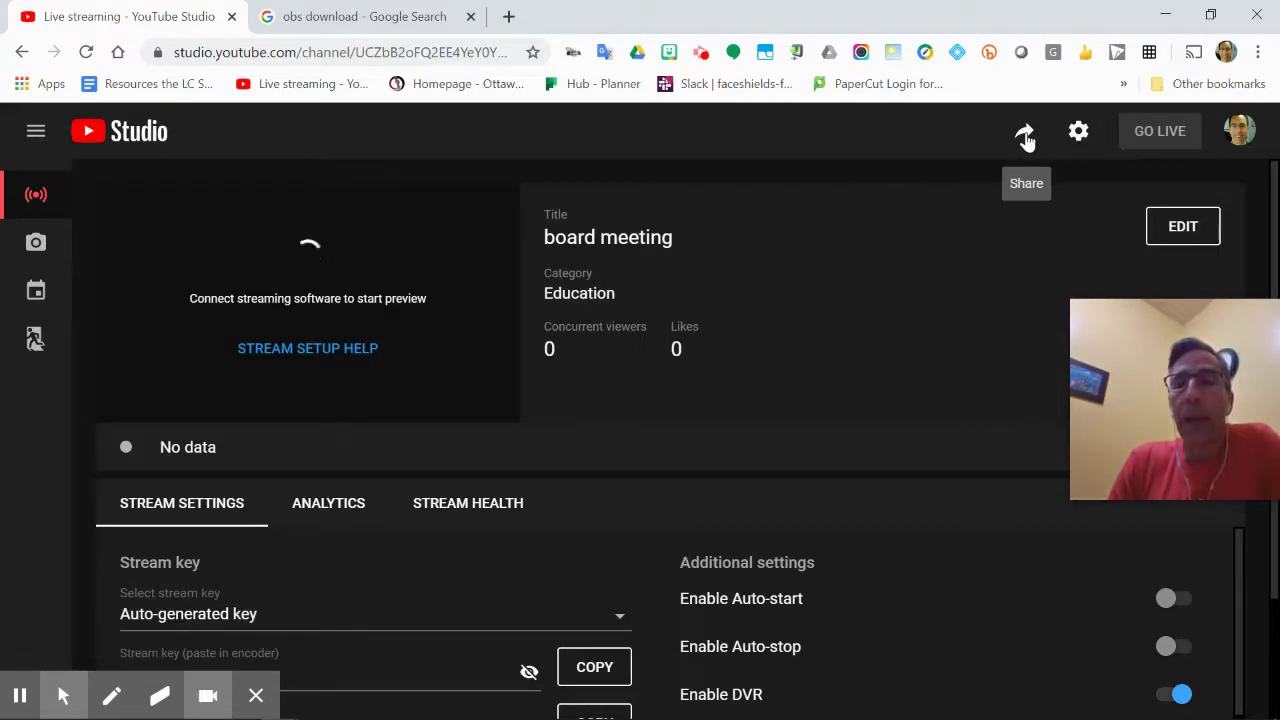
Check the stream's share link, then reveal and copy the stream key
left_click(1026, 137)
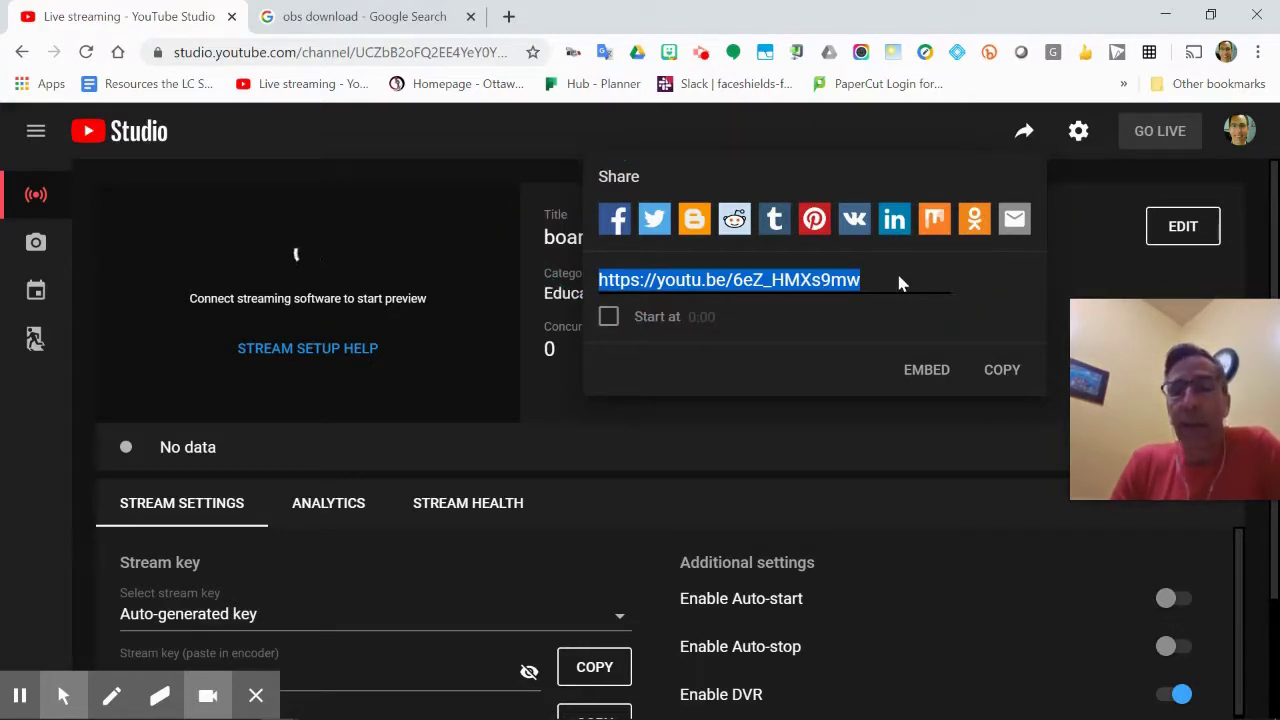
left_click(725, 447)
scroll(725, 447, "down", 3)
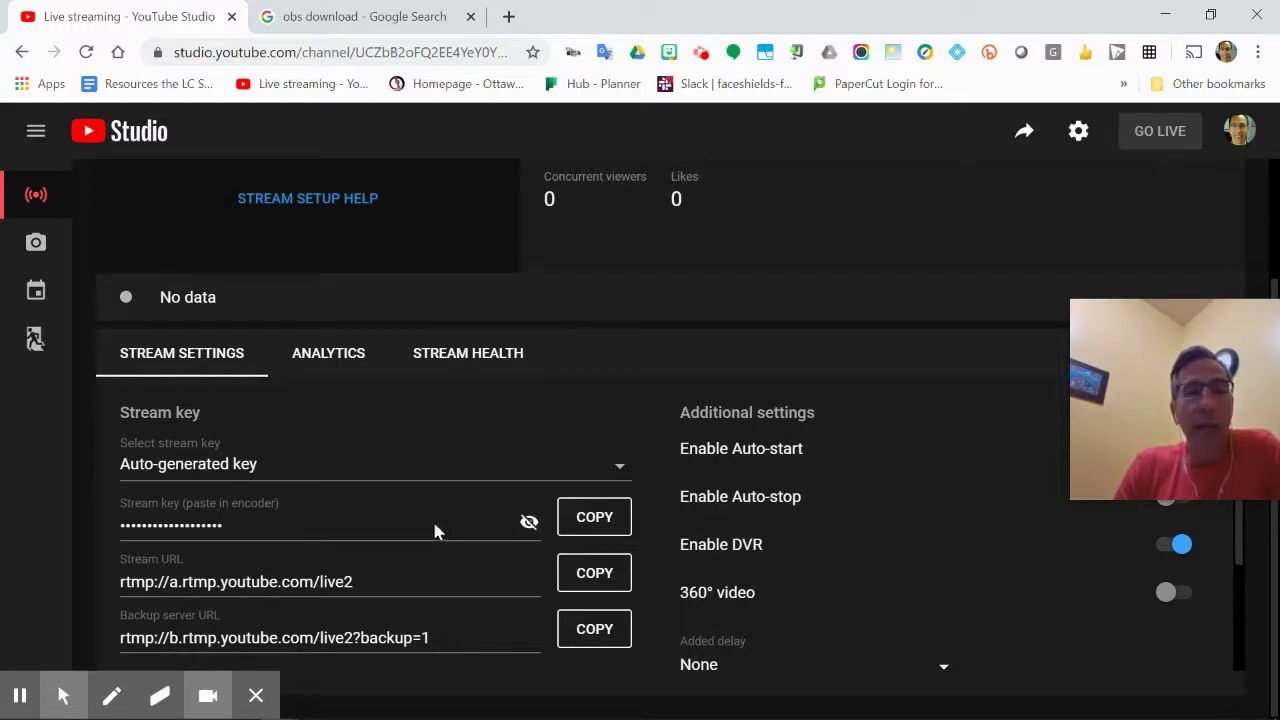
left_click(527, 523)
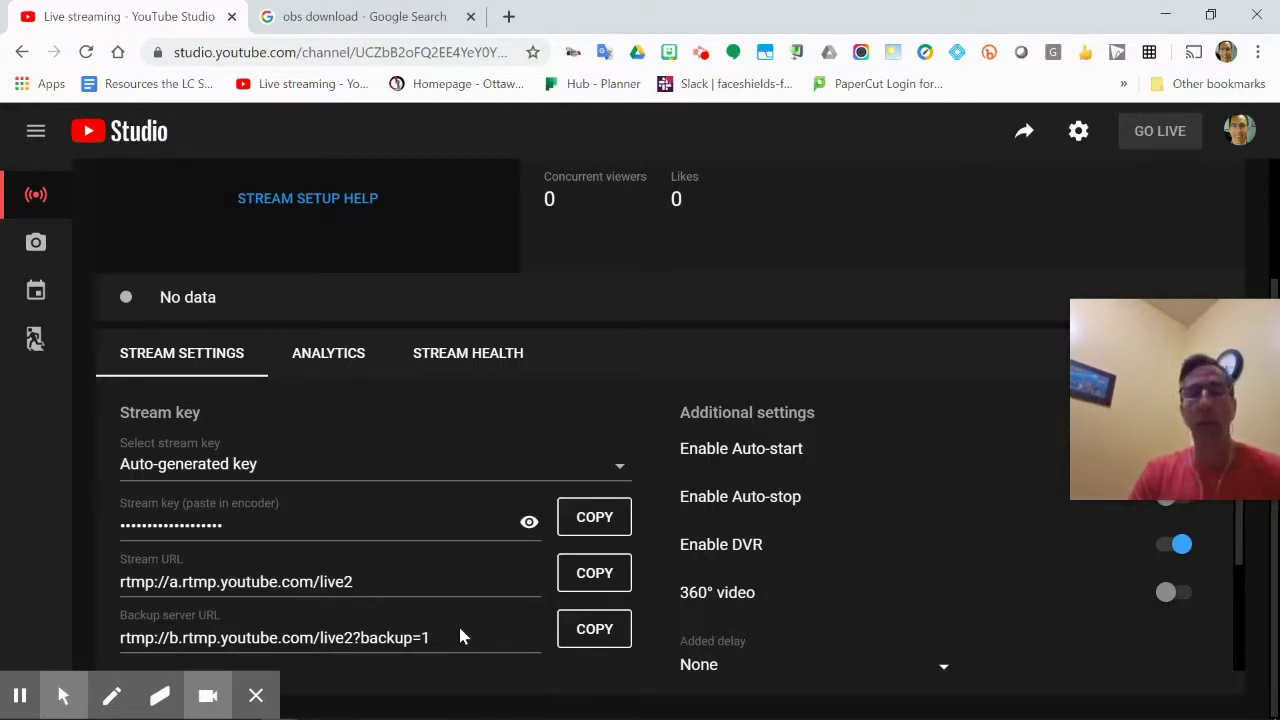
left_click(592, 520)
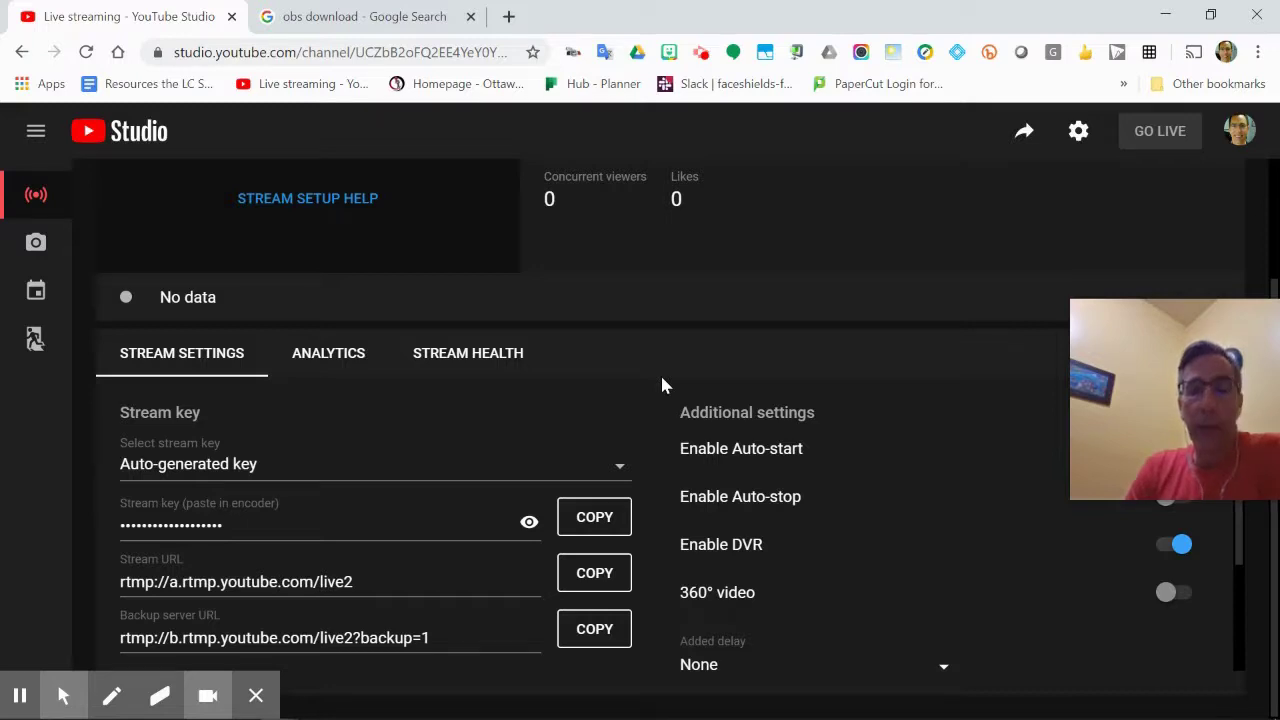
Bring OBS Studio to the front alongside the browser
left_click(323, 17)
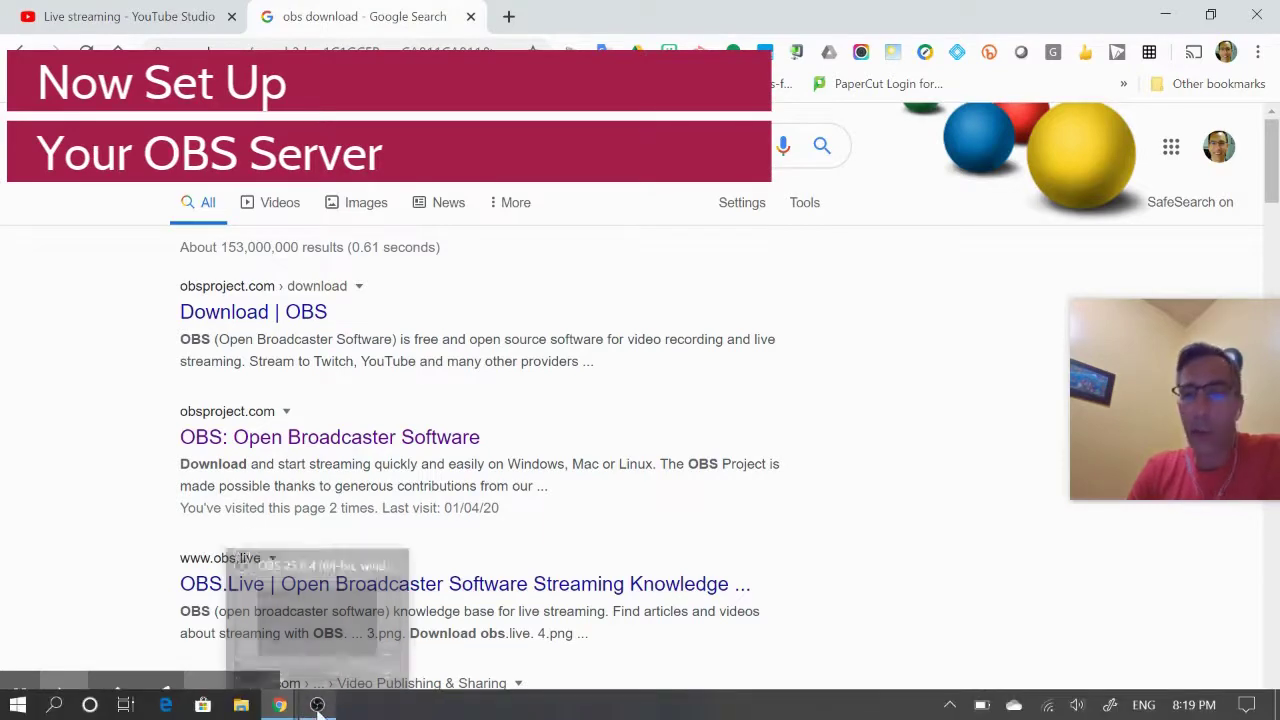
left_click(317, 705)
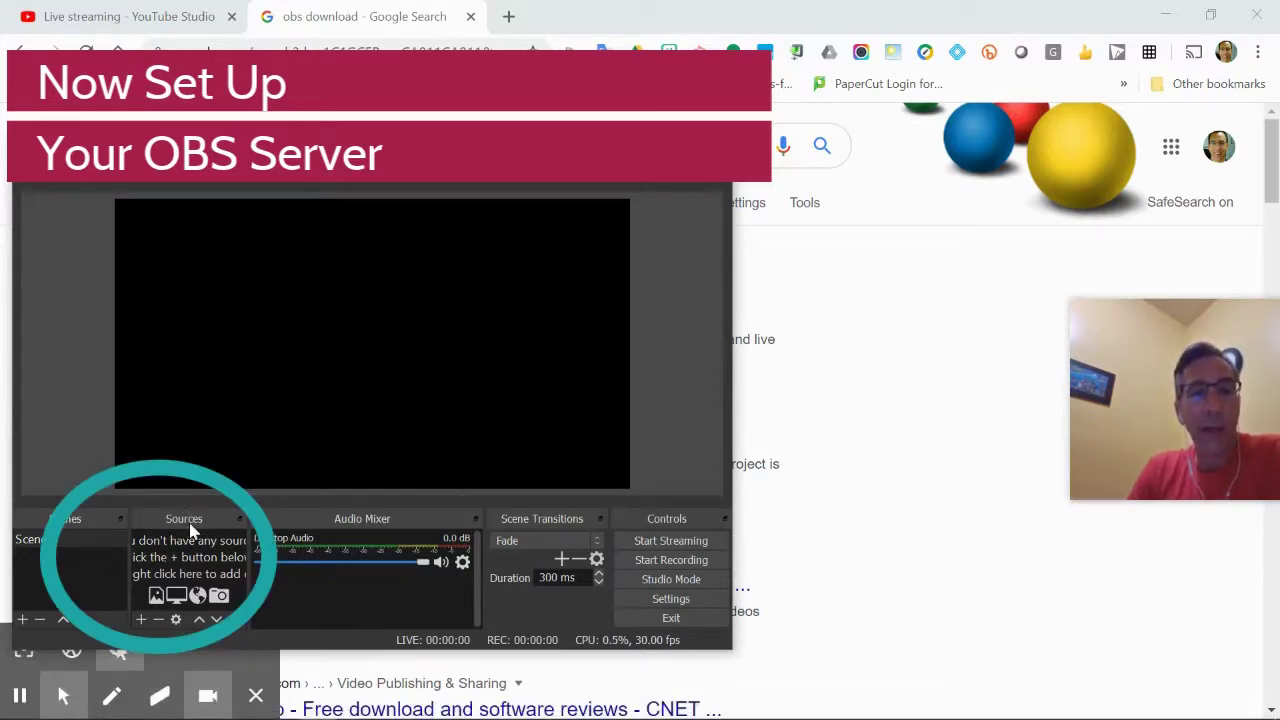
Add a Display Capture source of Display 1 to the OBS scene
left_click(141, 620)
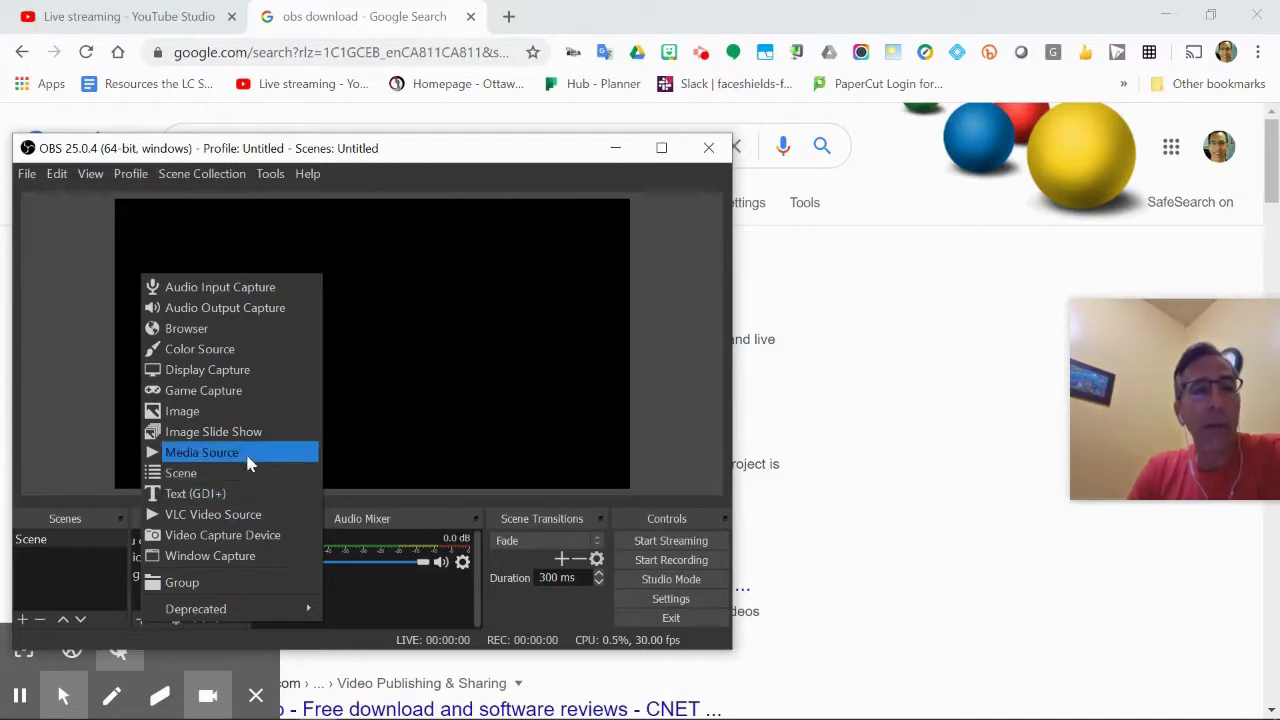
left_click(222, 372)
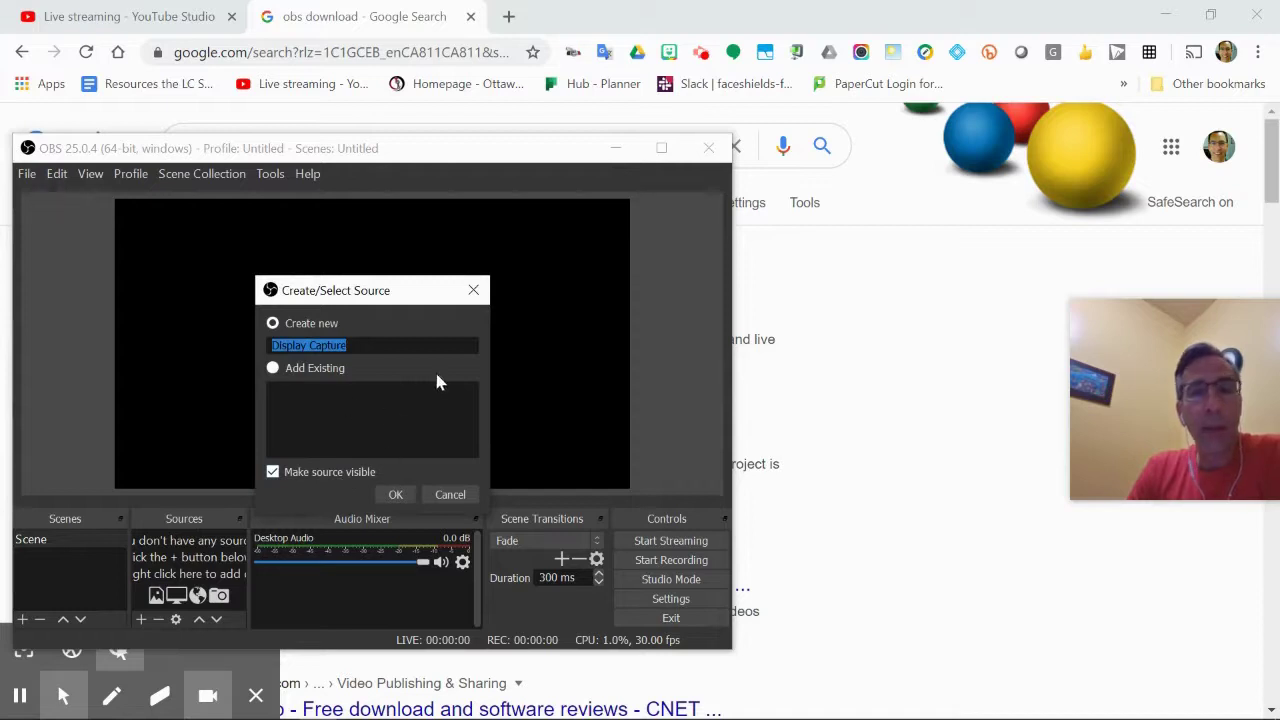
left_click(393, 497)
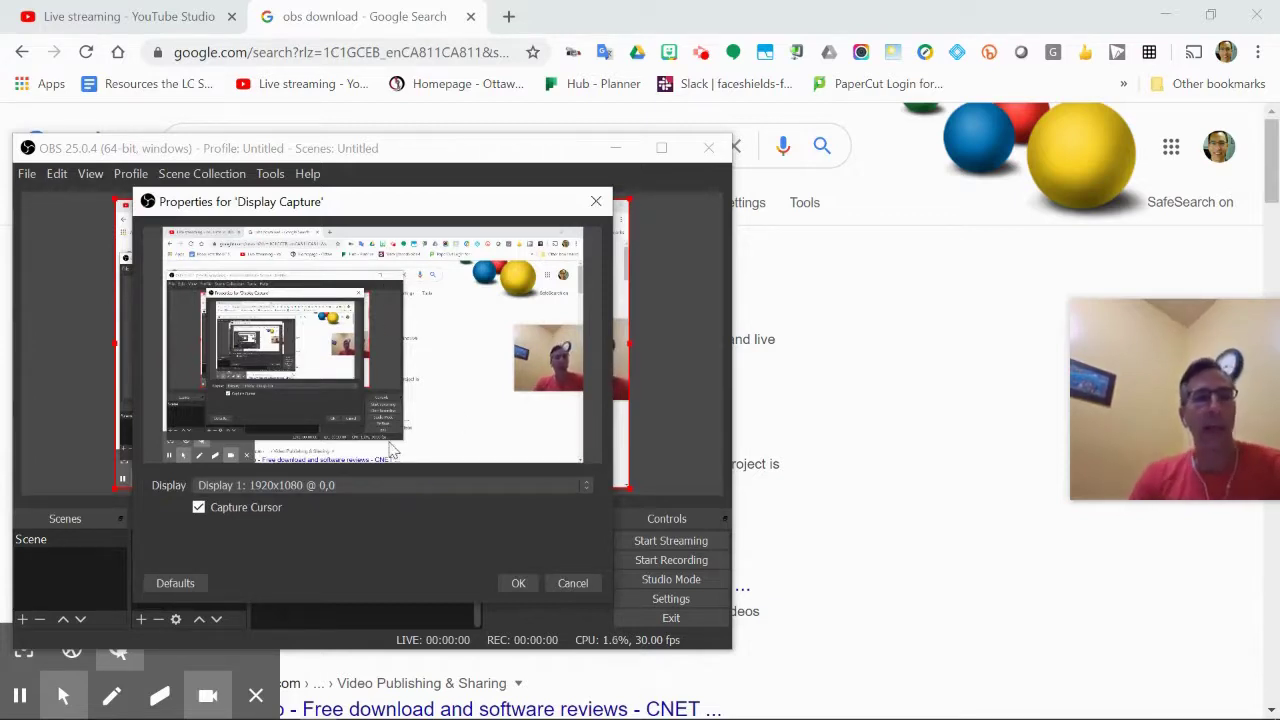
left_click(518, 584)
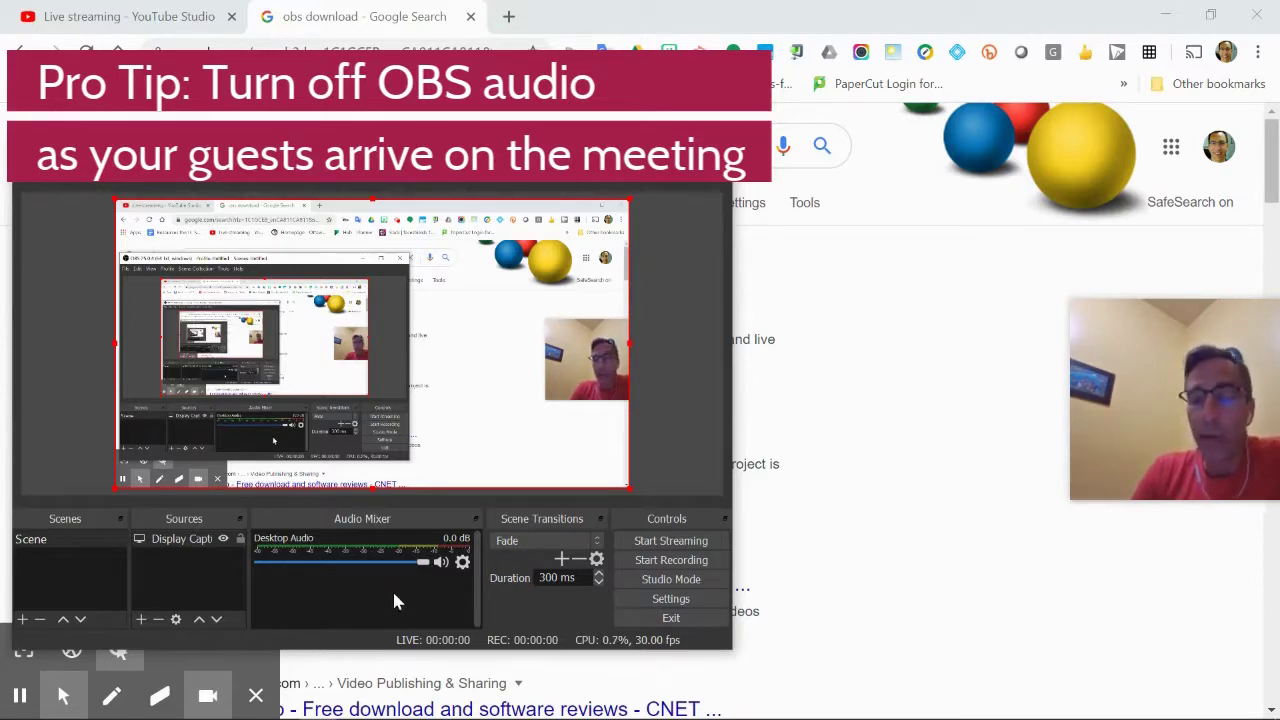
left_click(440, 566)
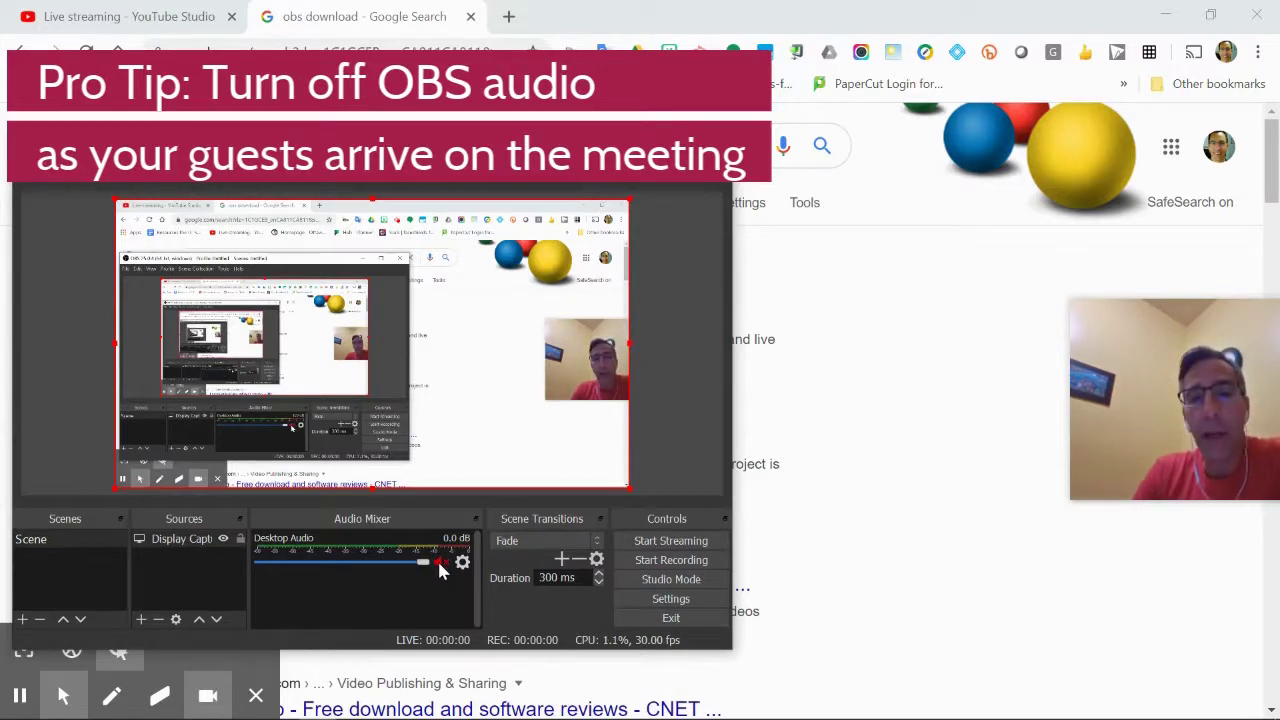
left_click(440, 566)
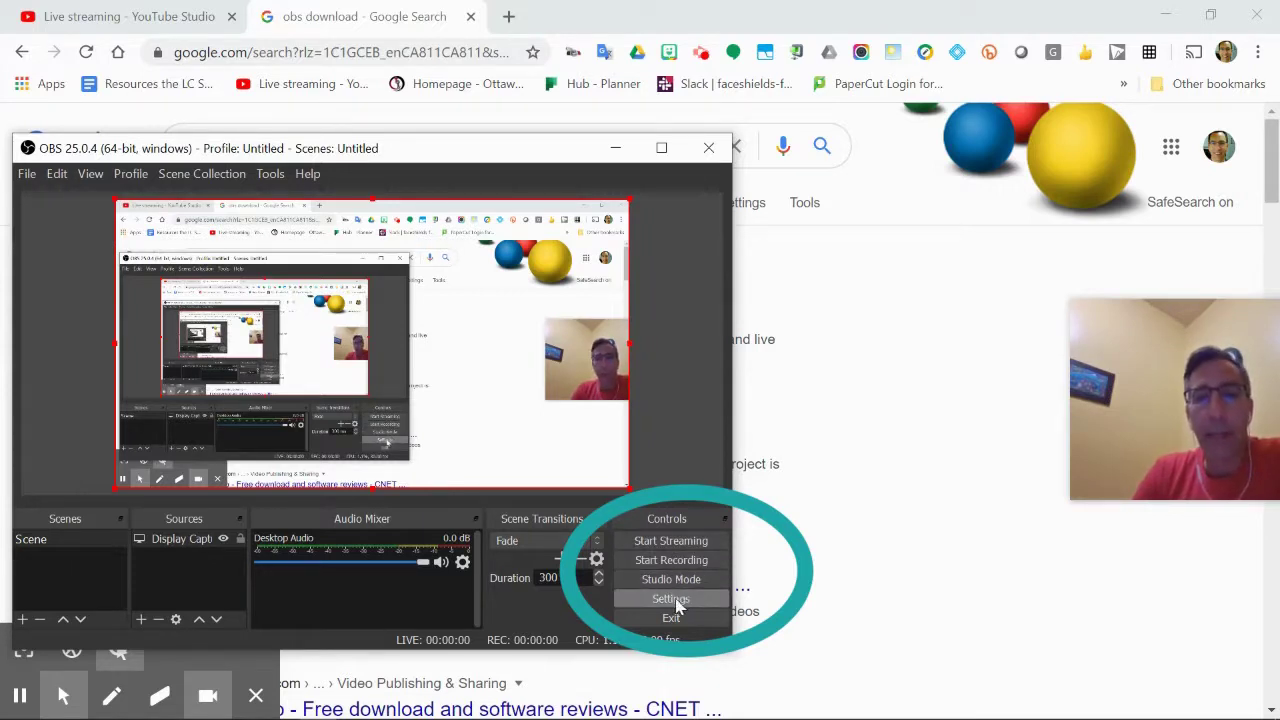
Replace the old OBS stream key with the copied YouTube key and save the settings
left_click(676, 603)
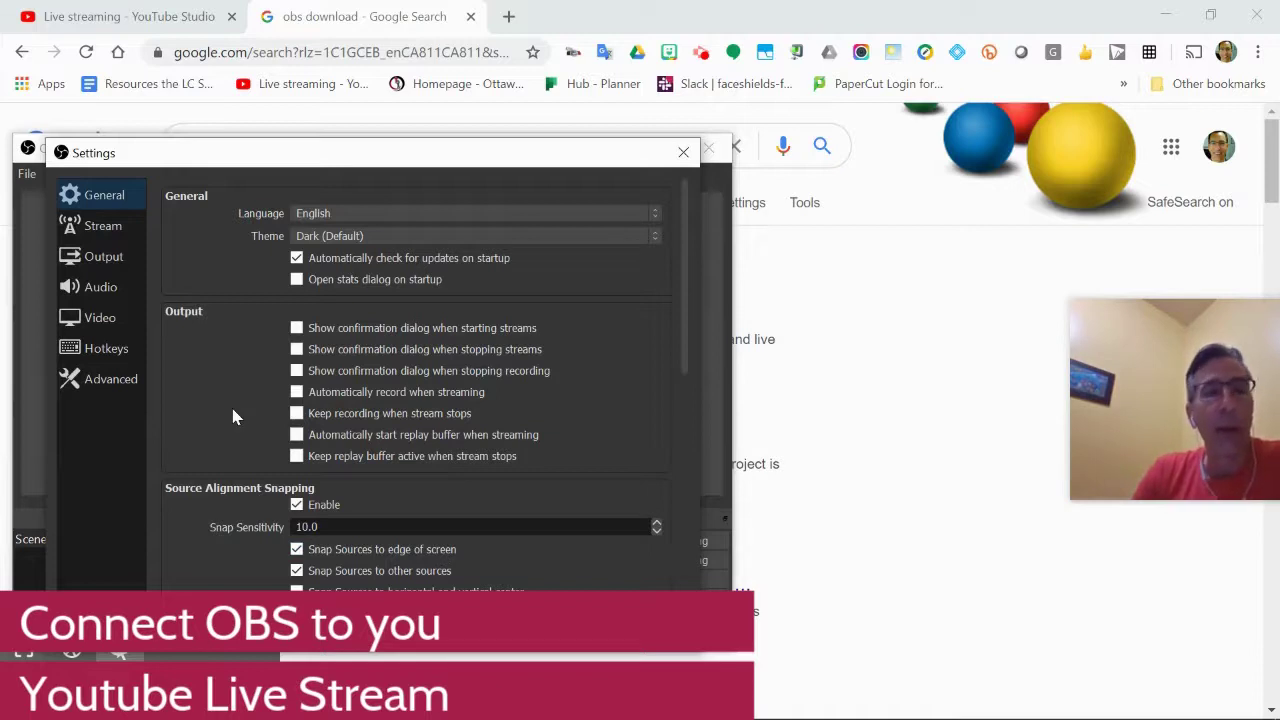
left_click(108, 230)
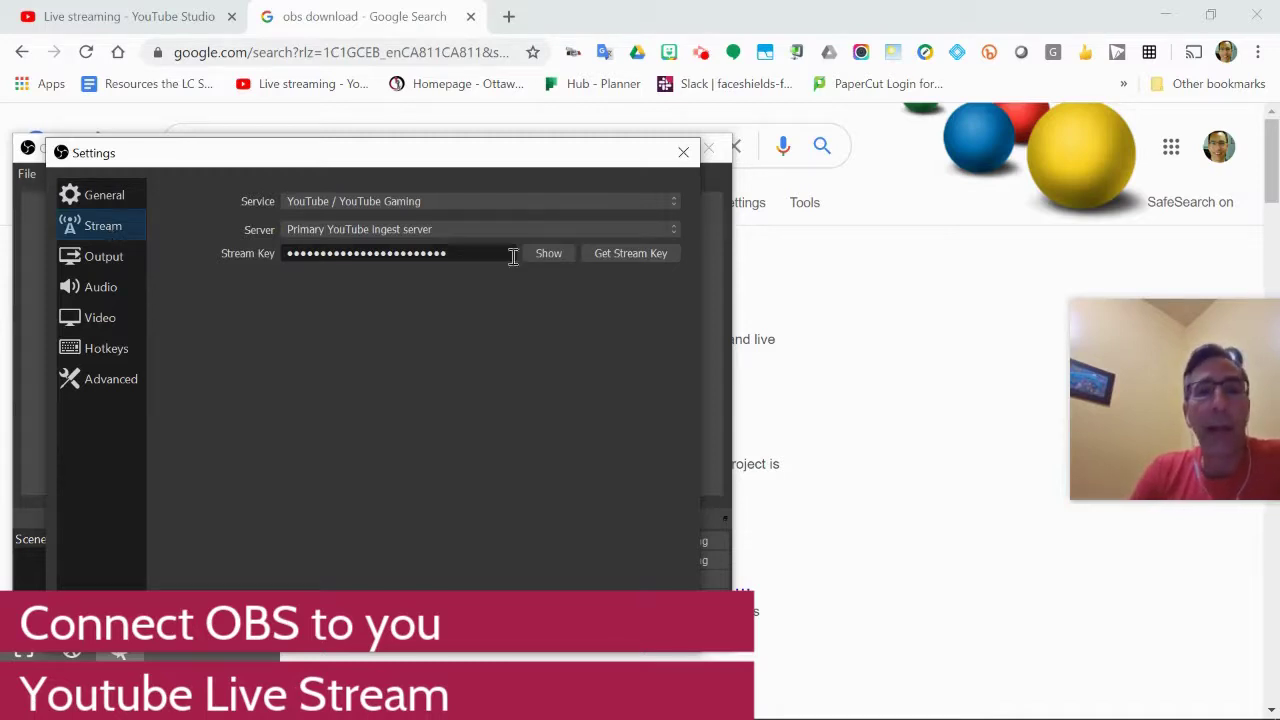
left_click(549, 256)
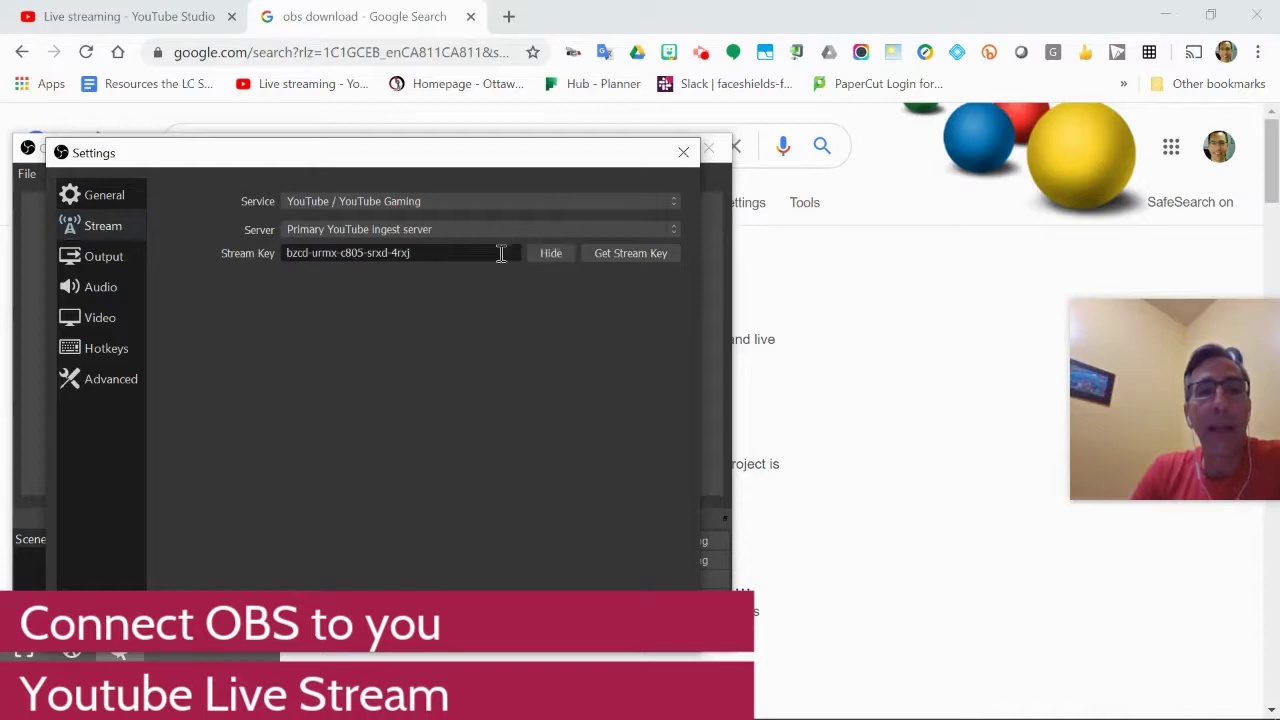
triple_click(437, 253)
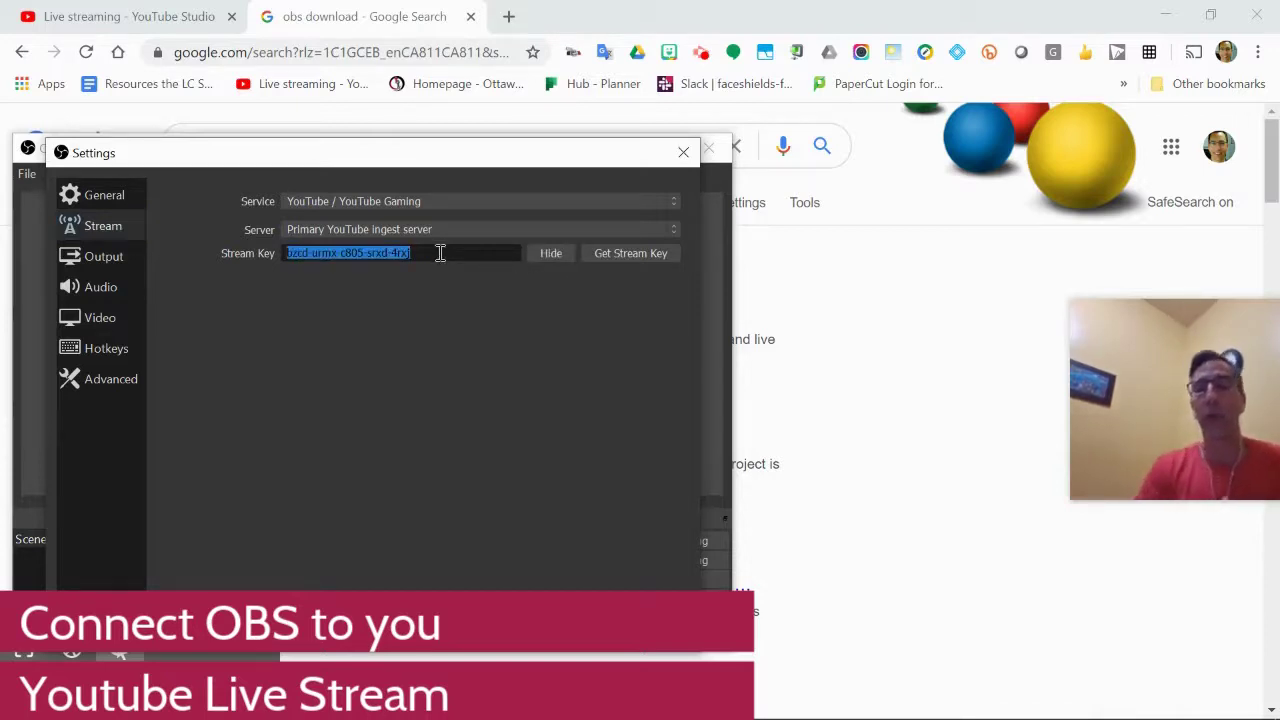
key("BackSpace")
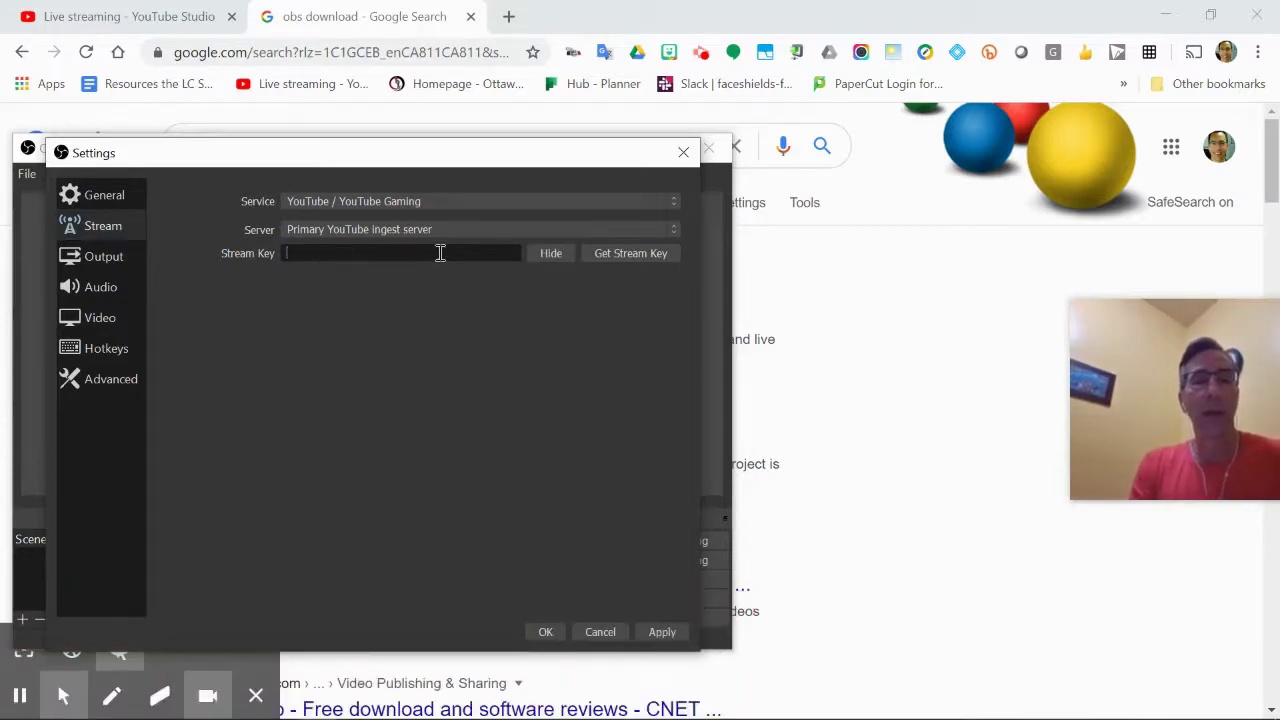
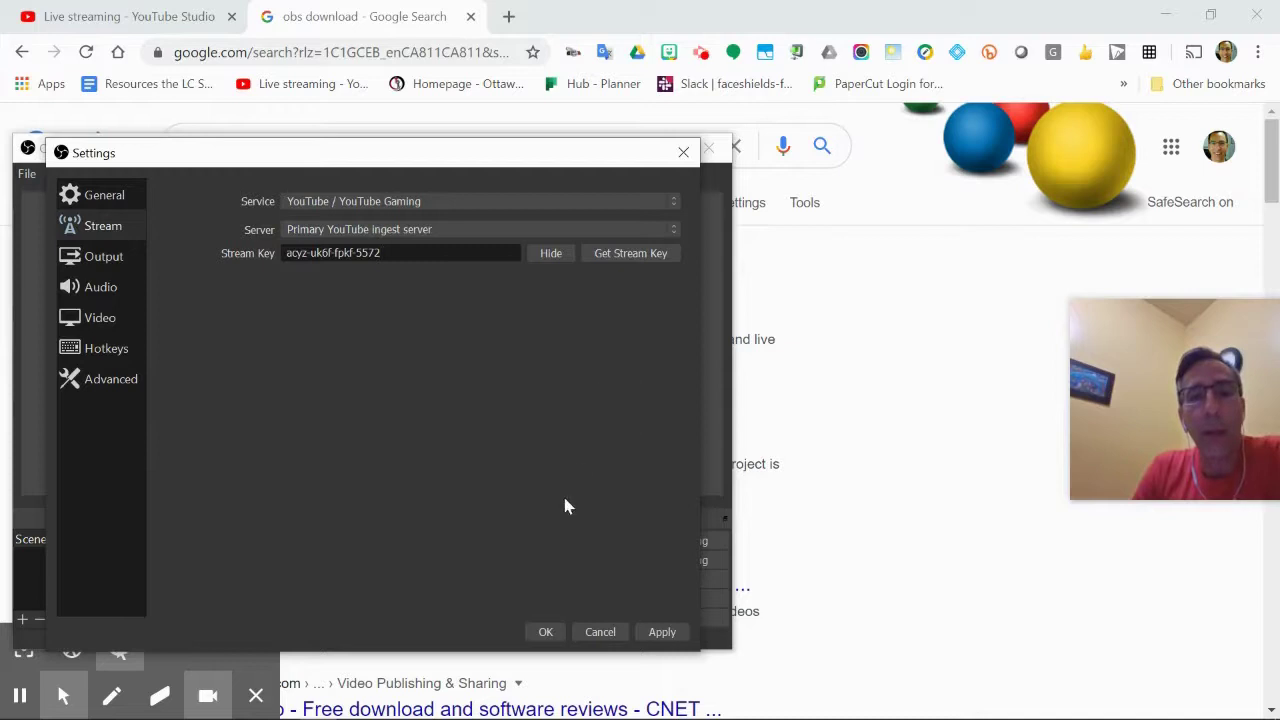
left_click(662, 633)
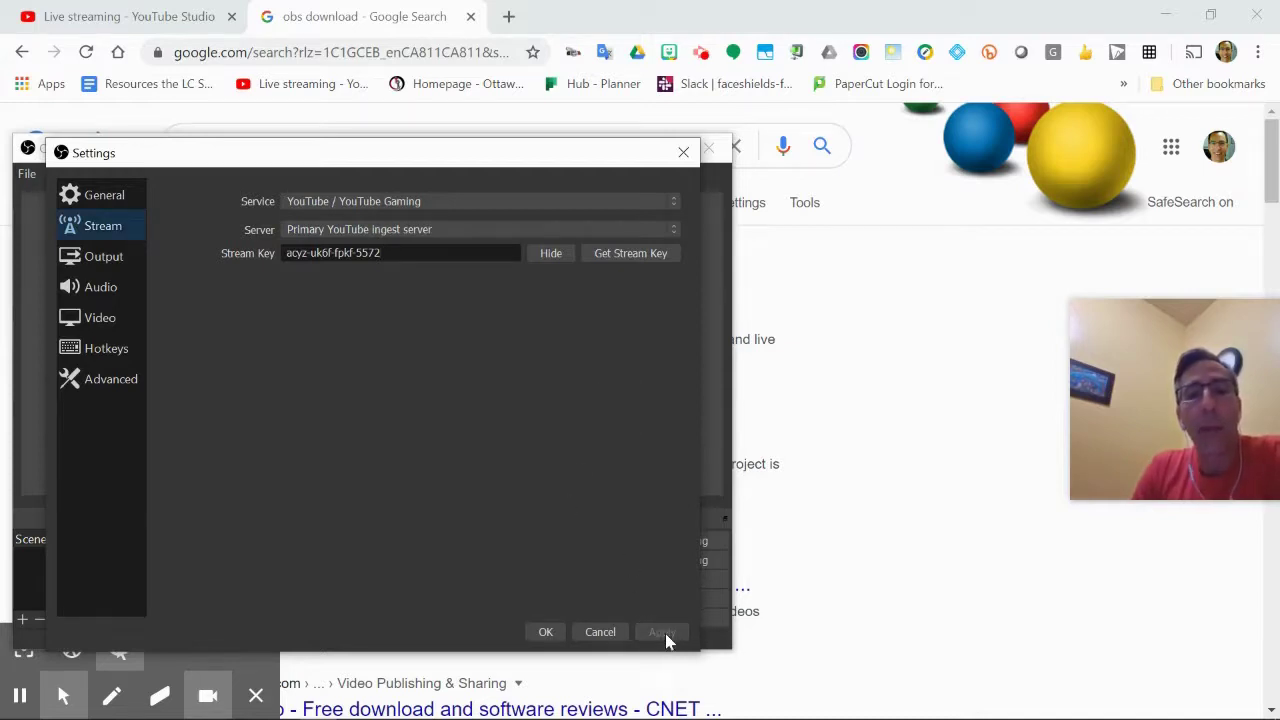
left_click(545, 632)
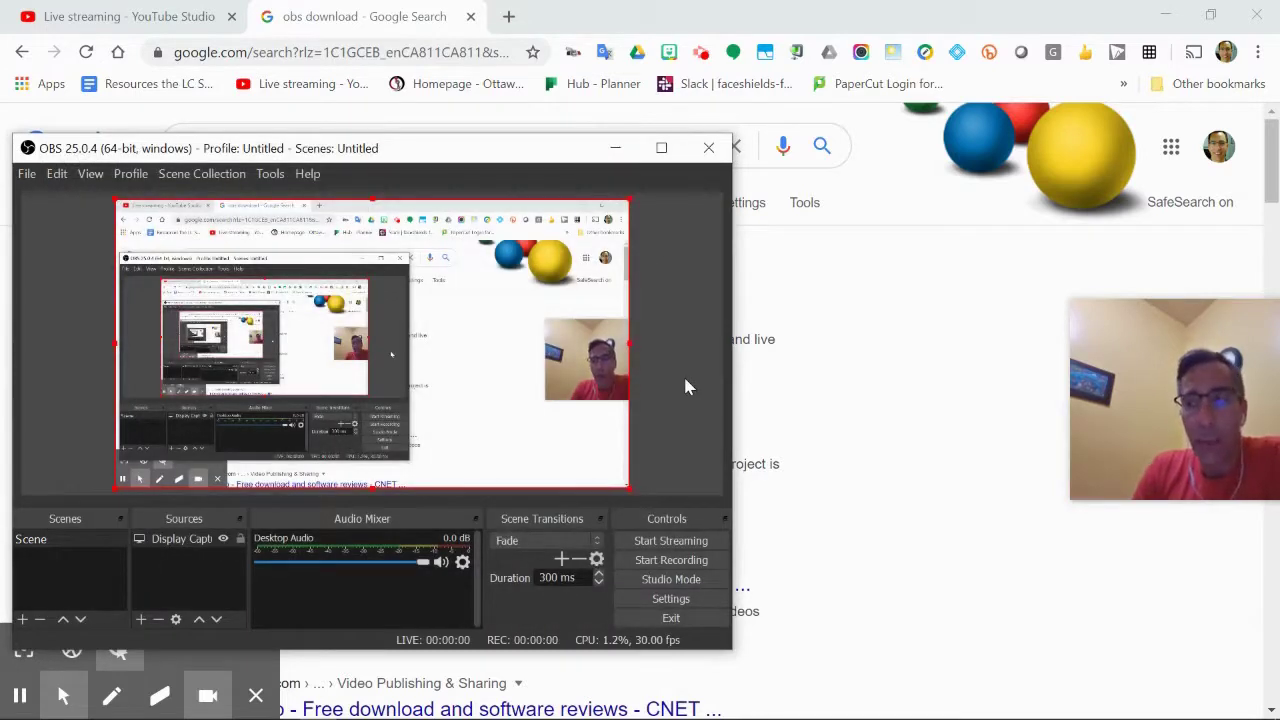
left_click(672, 599)
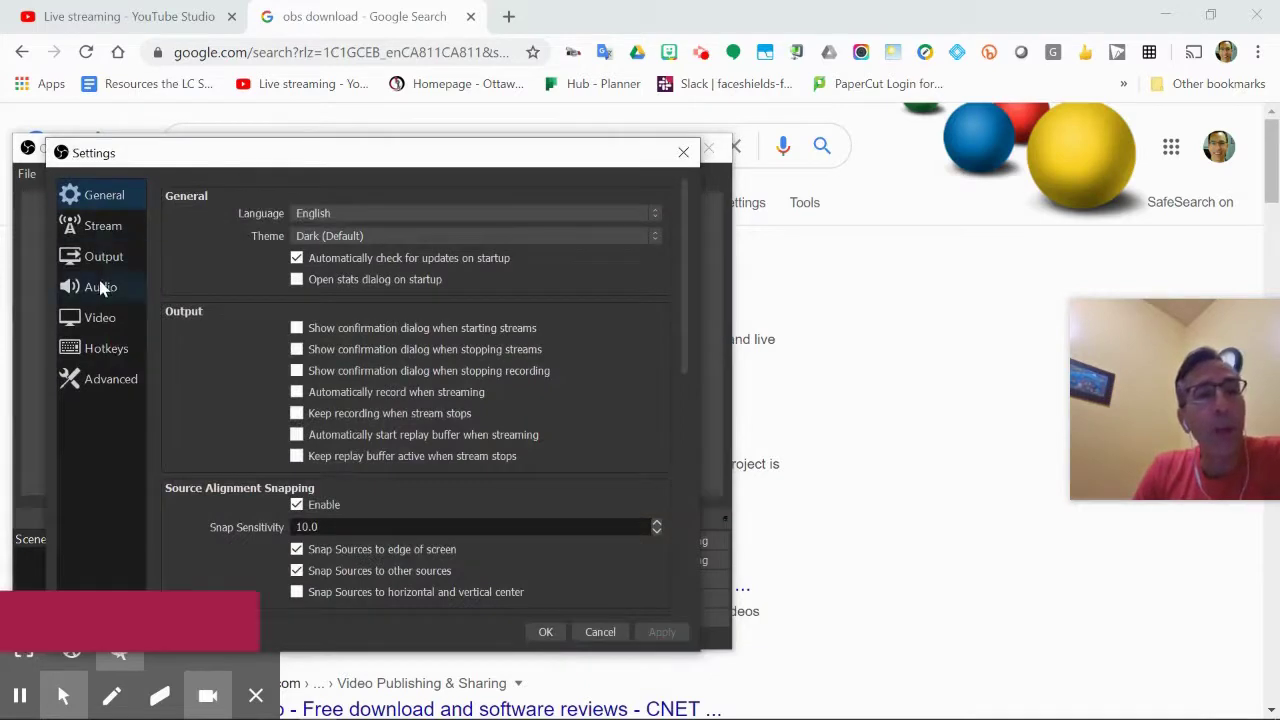
left_click(101, 287)
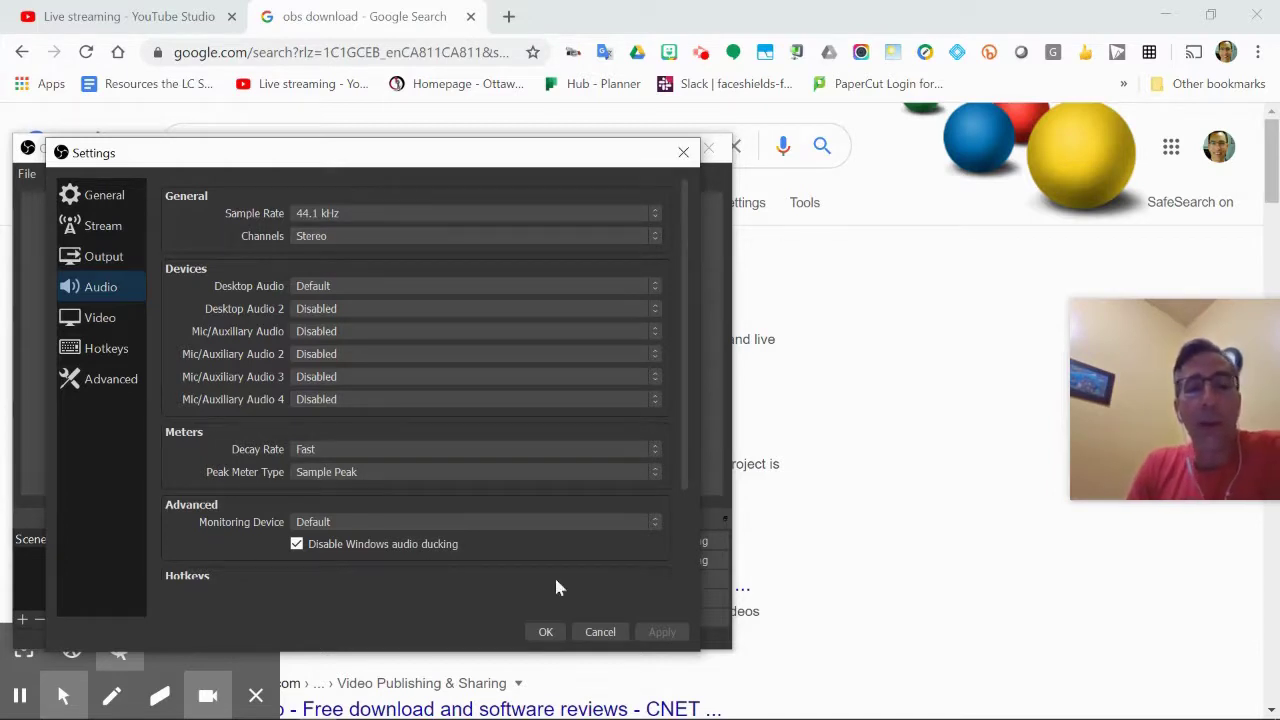
left_click(545, 632)
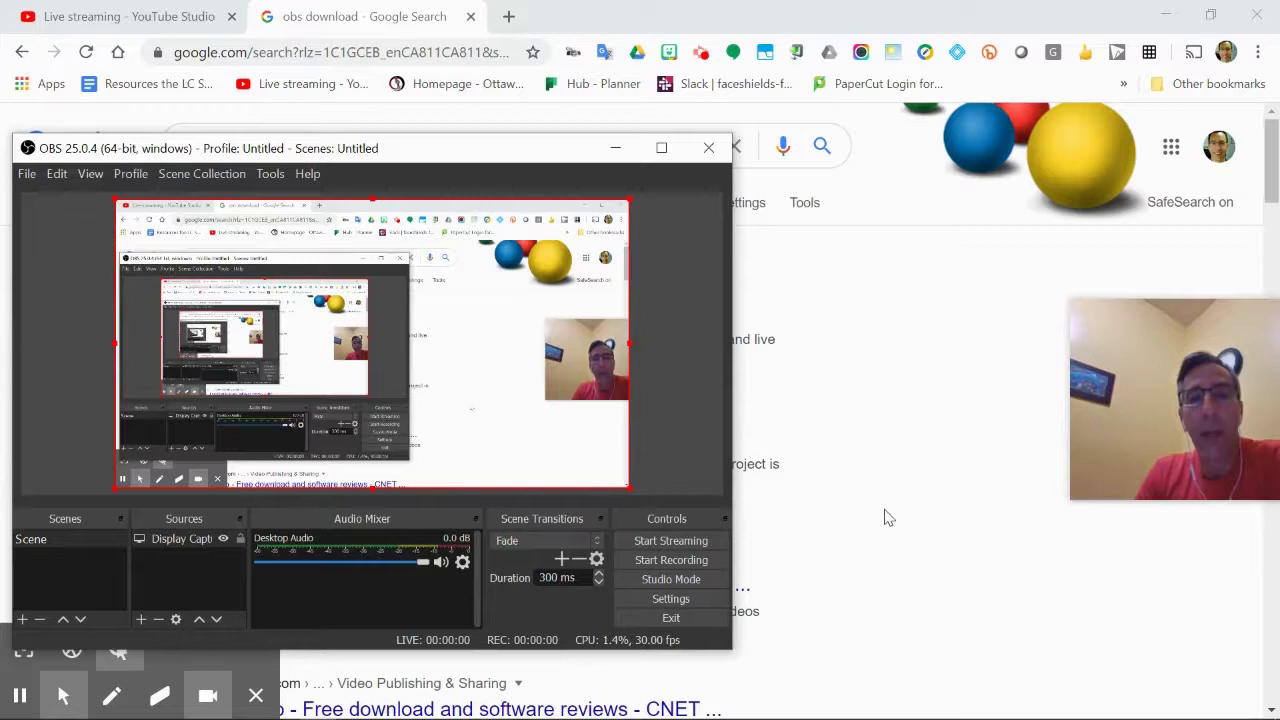
Return to the YouTube Studio board meeting stream page
left_click(138, 20)
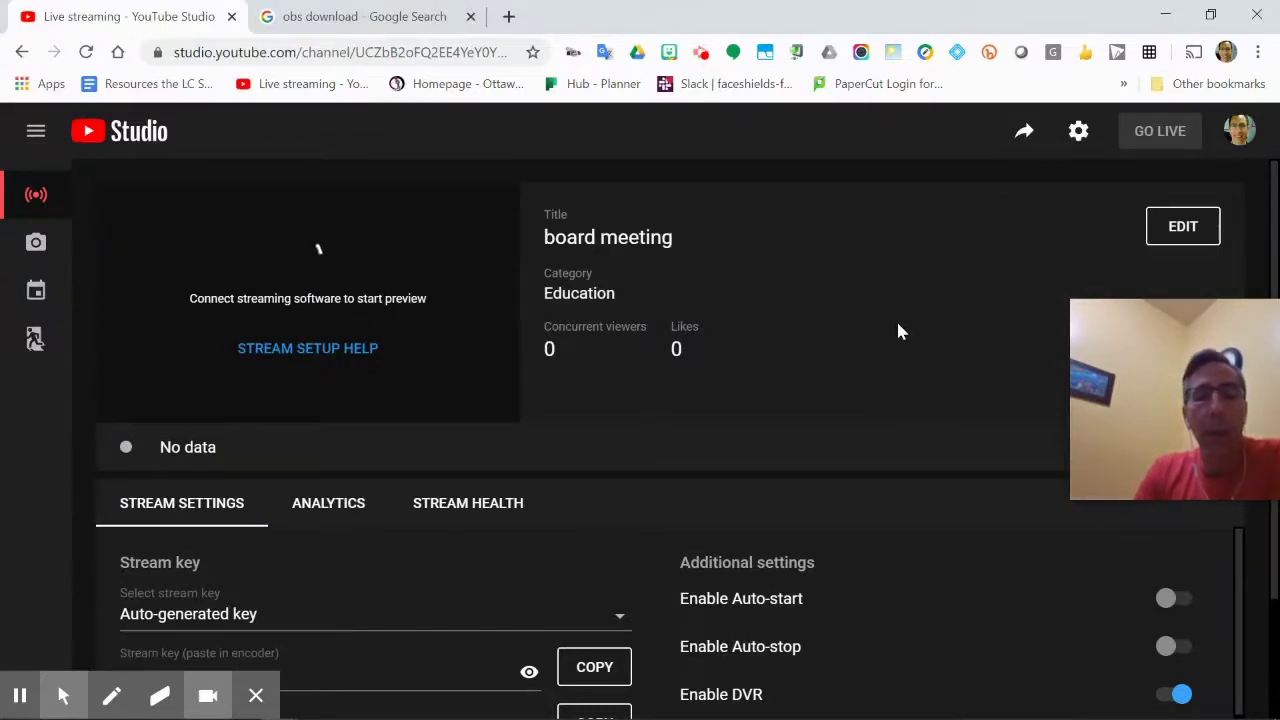
mouse_move(318, 712)
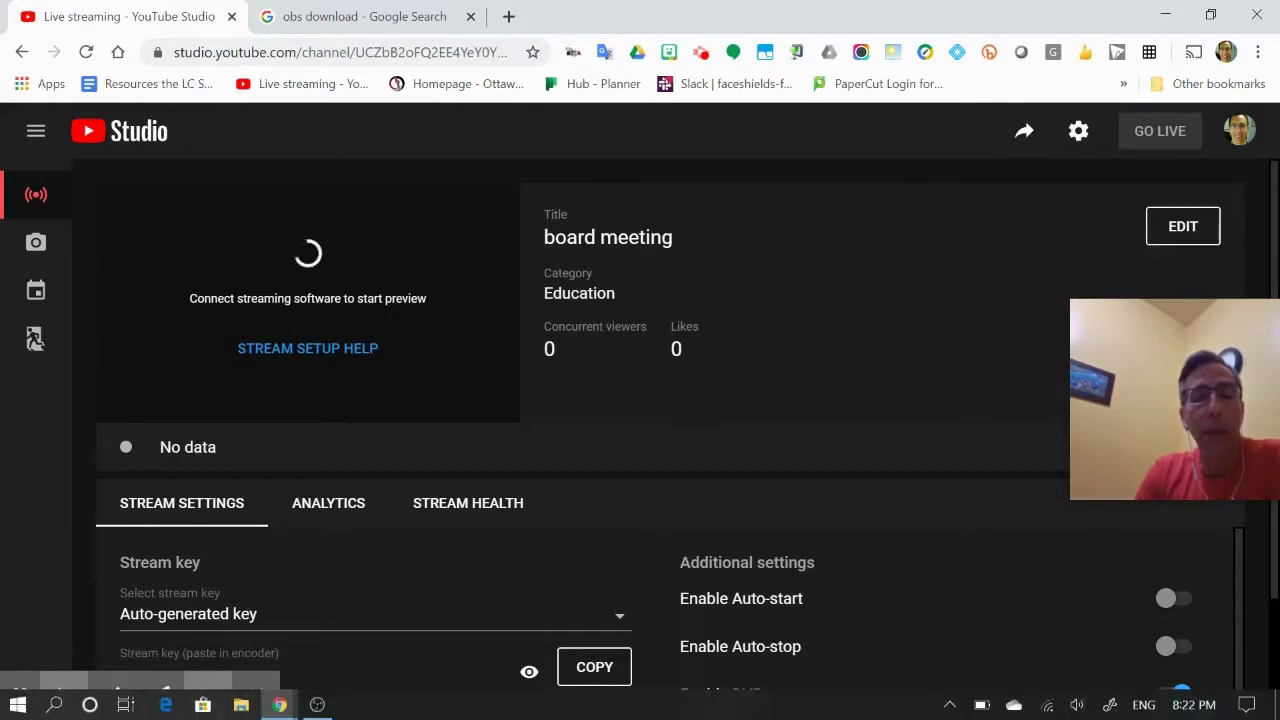
Start streaming the OBS screen capture live to YouTube
left_click(318, 706)
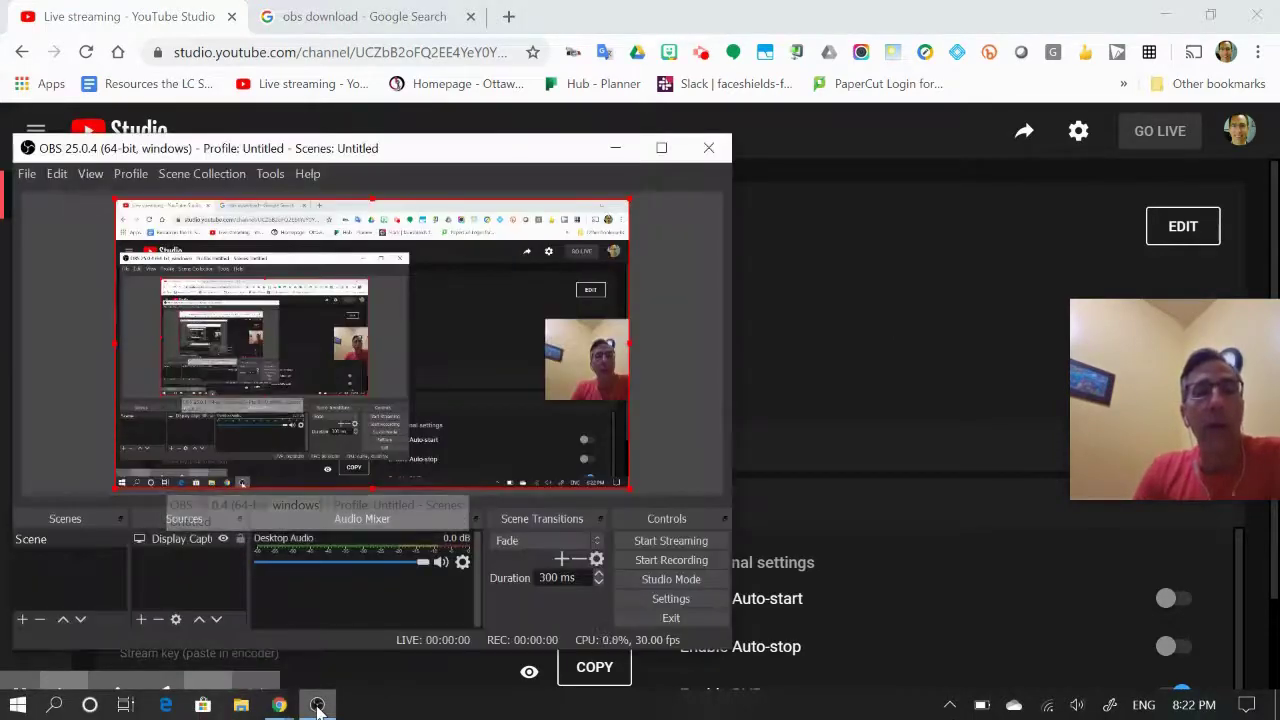
left_click(665, 541)
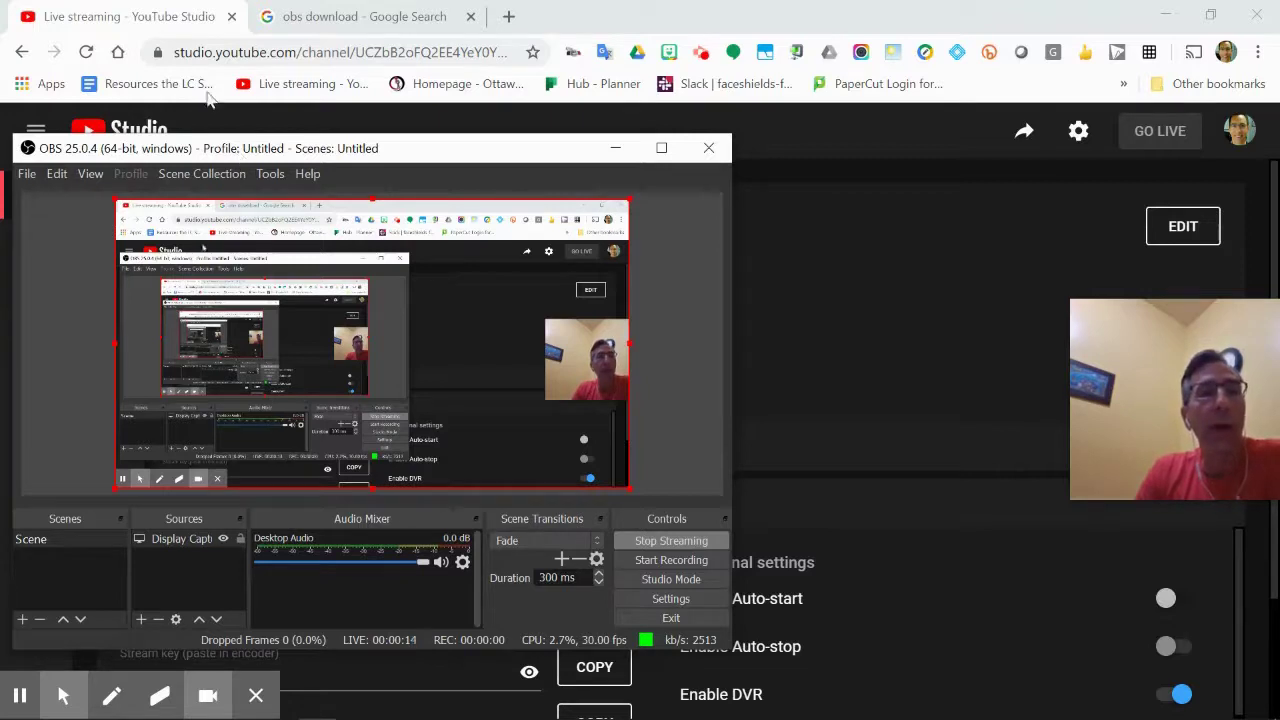
Return to the YouTube Studio live page so its preview picks up the OBS feed
left_click(118, 20)
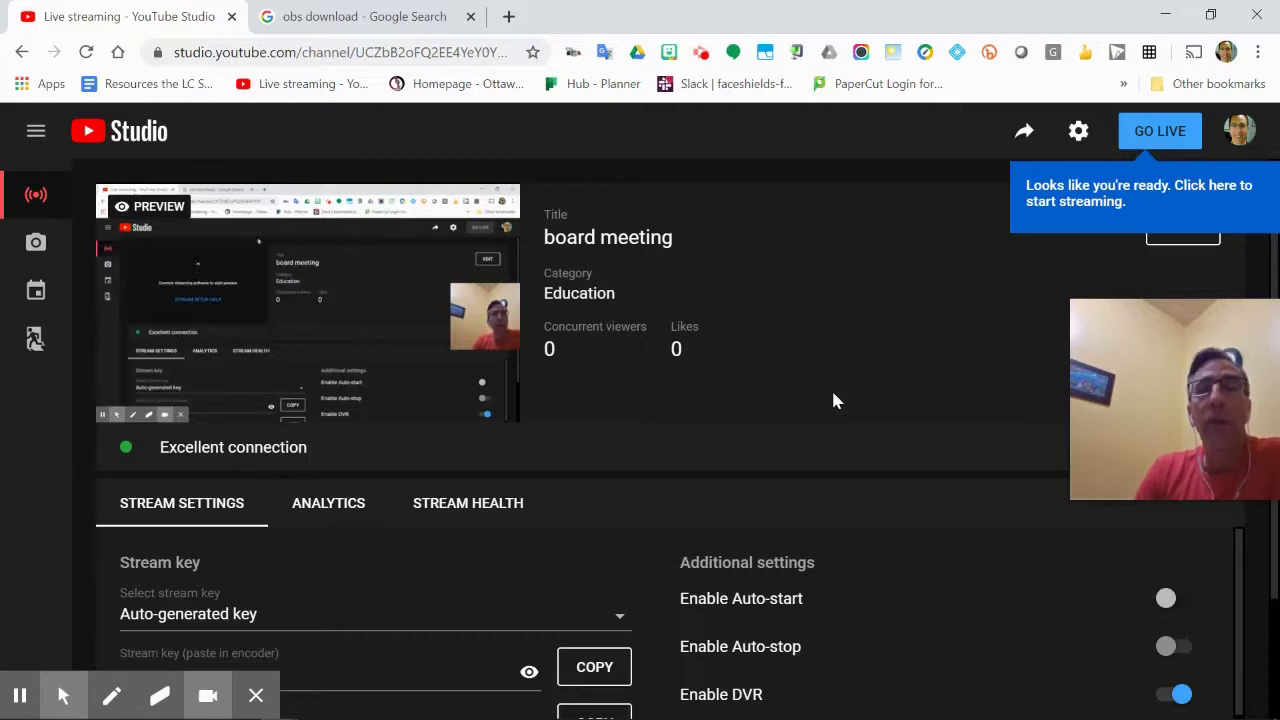
left_click(508, 16)
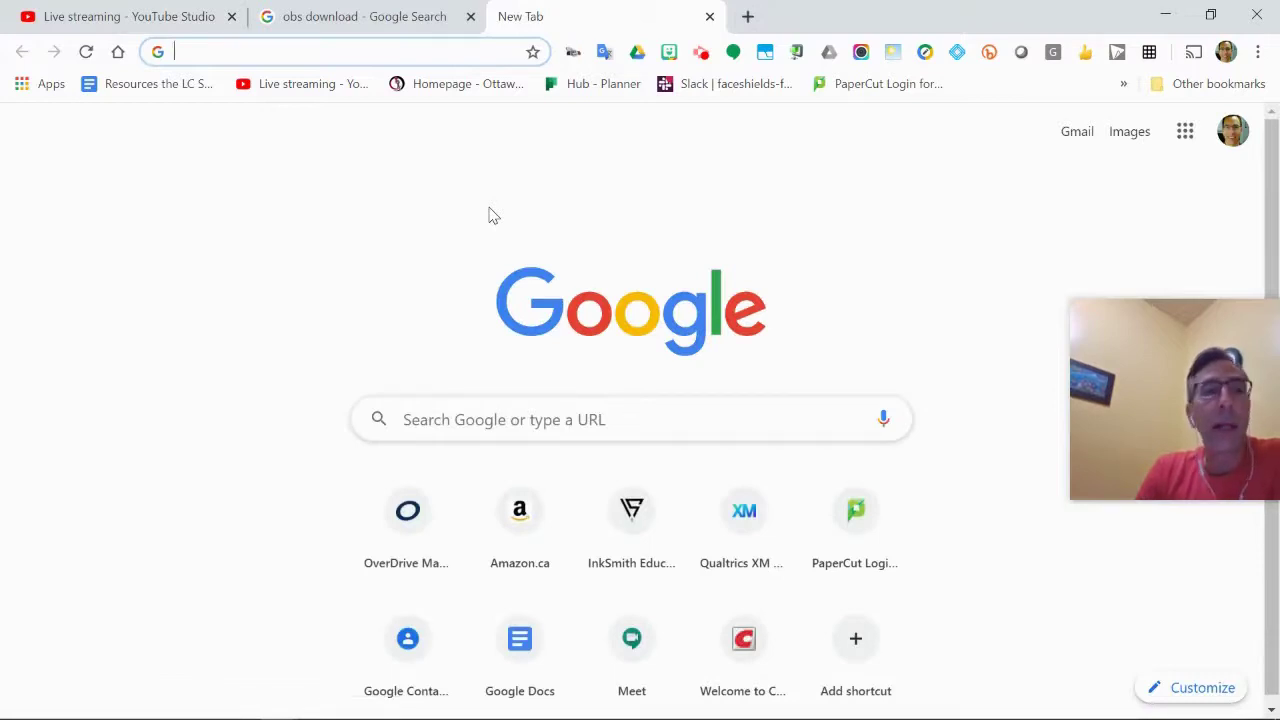
left_click(148, 18)
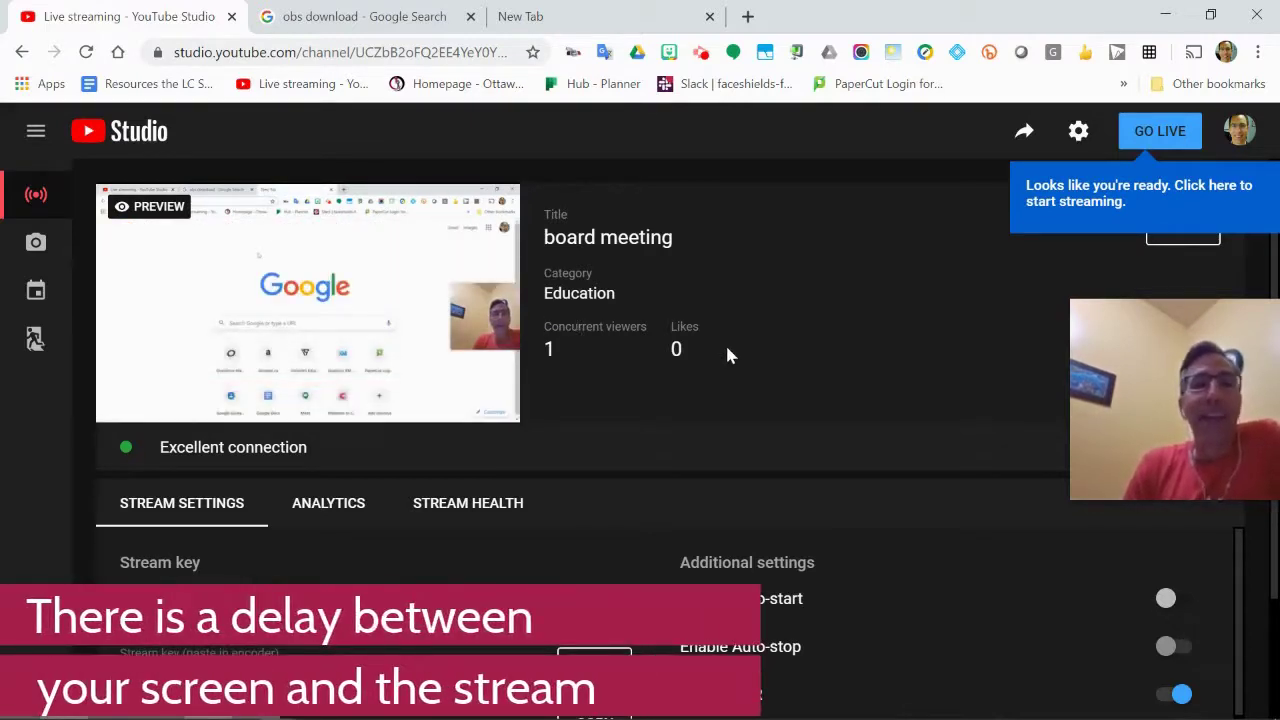
mouse_move(324, 303)
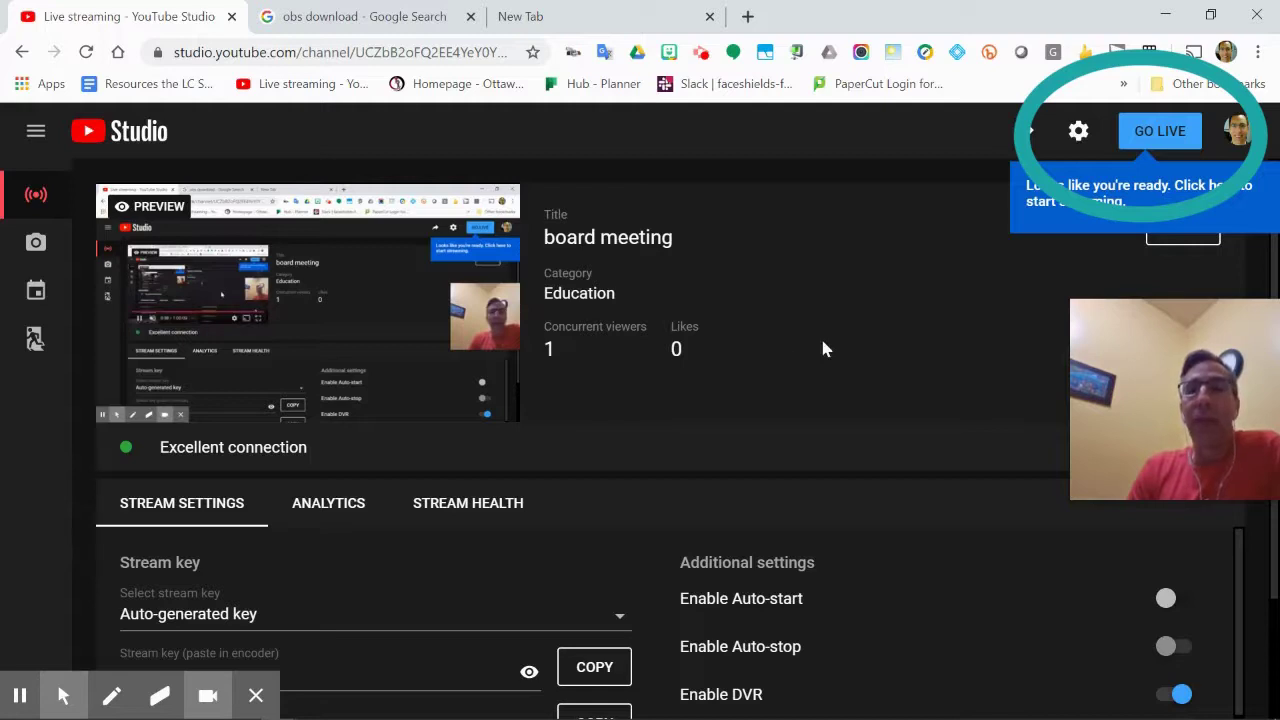
Go live with the board meeting broadcast, check OBS, then minimise it back to Studio
left_click(1152, 138)
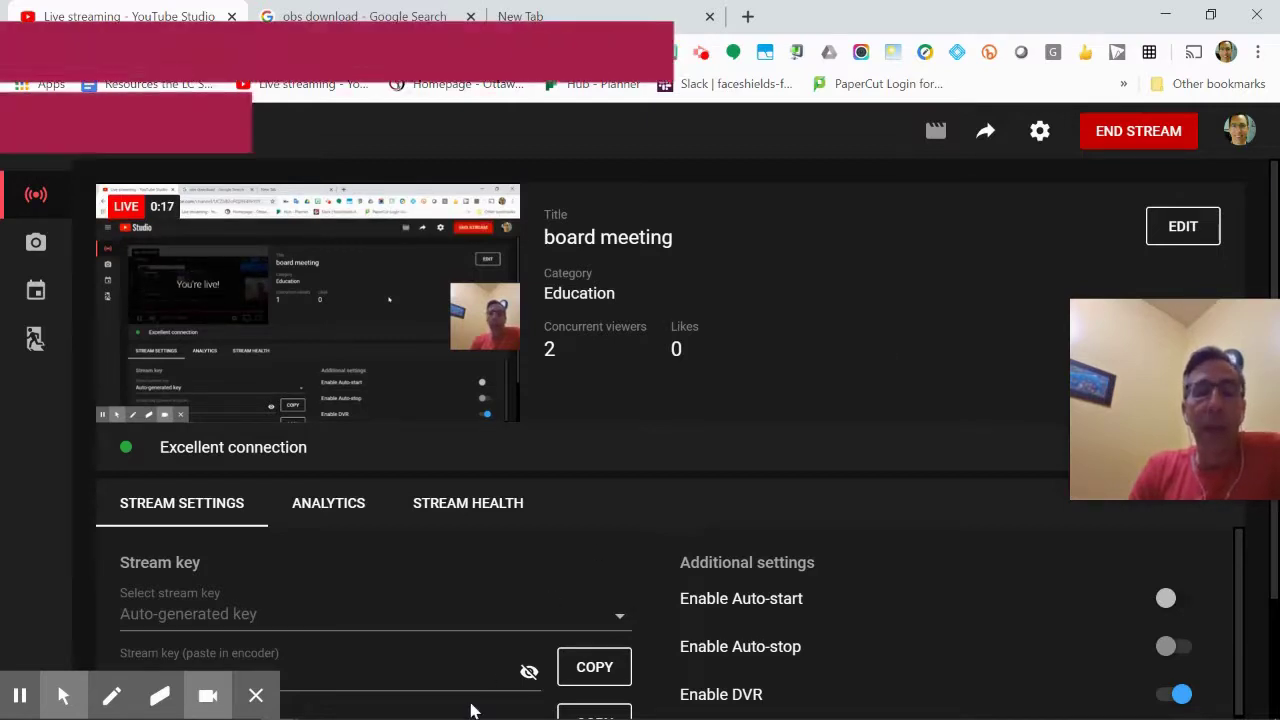
mouse_move(471, 712)
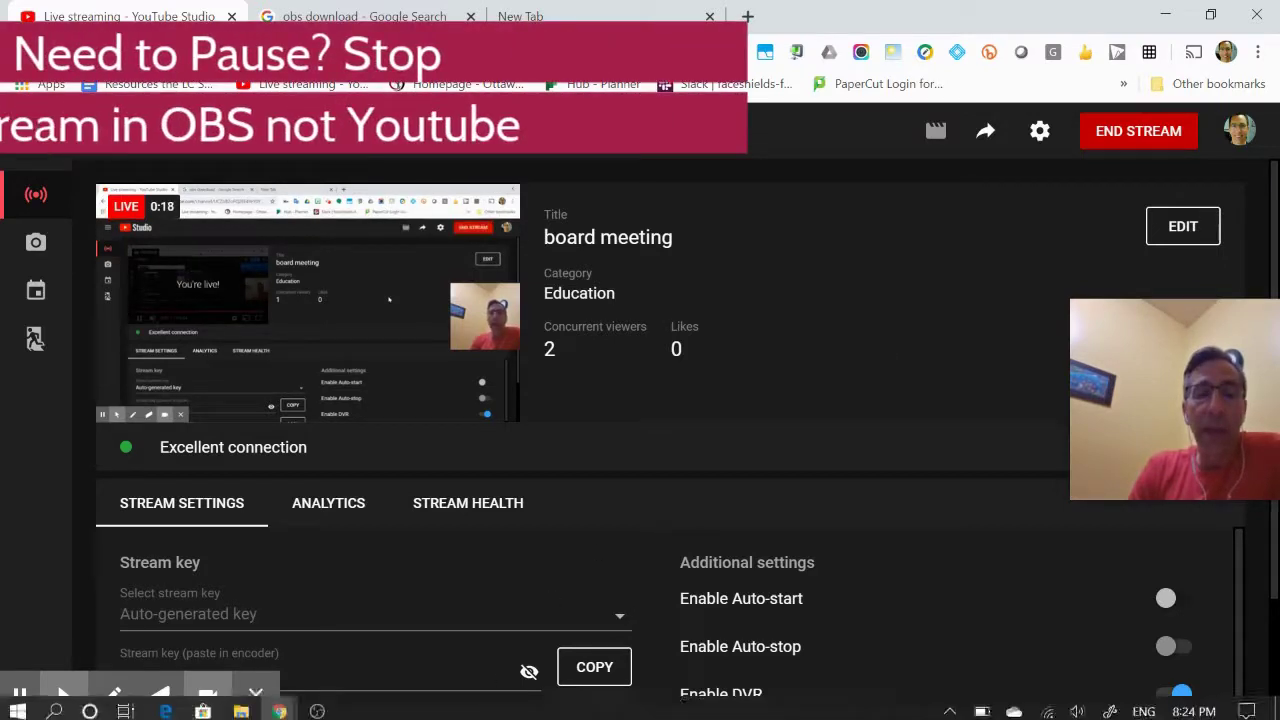
left_click(317, 704)
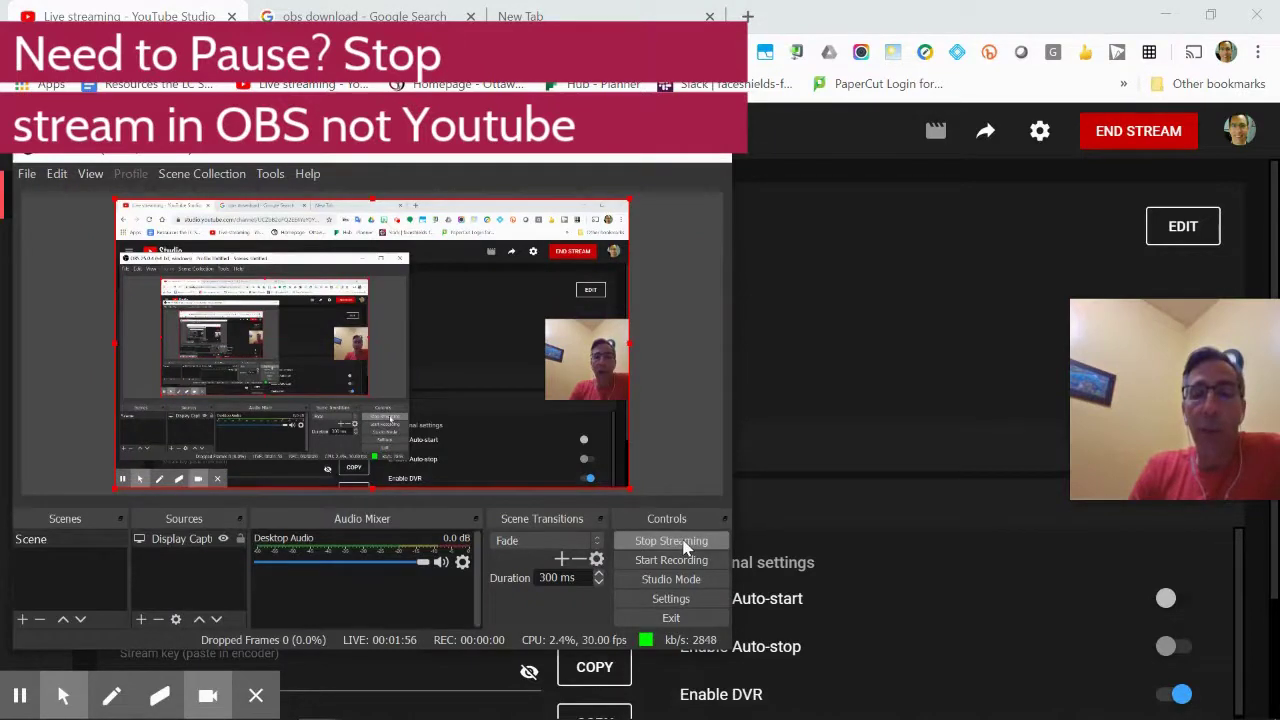
left_click(868, 378)
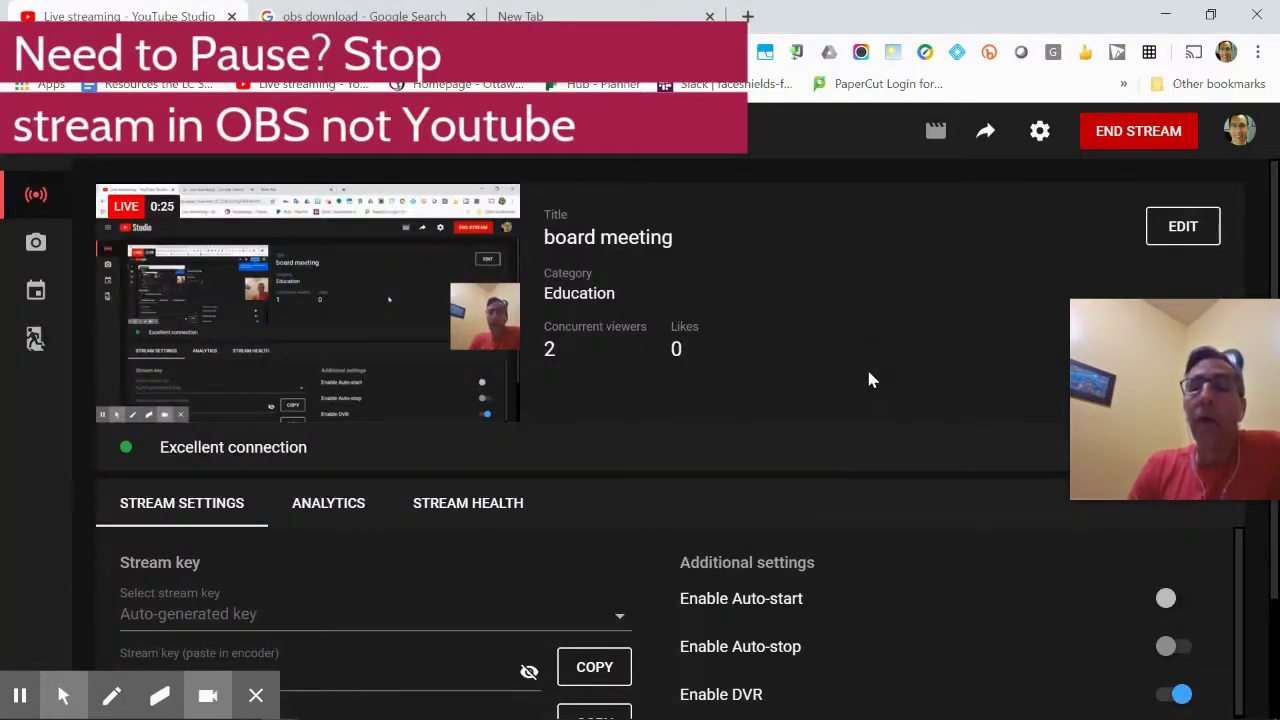
End the board meeting stream and confirm ending it
left_click(1136, 138)
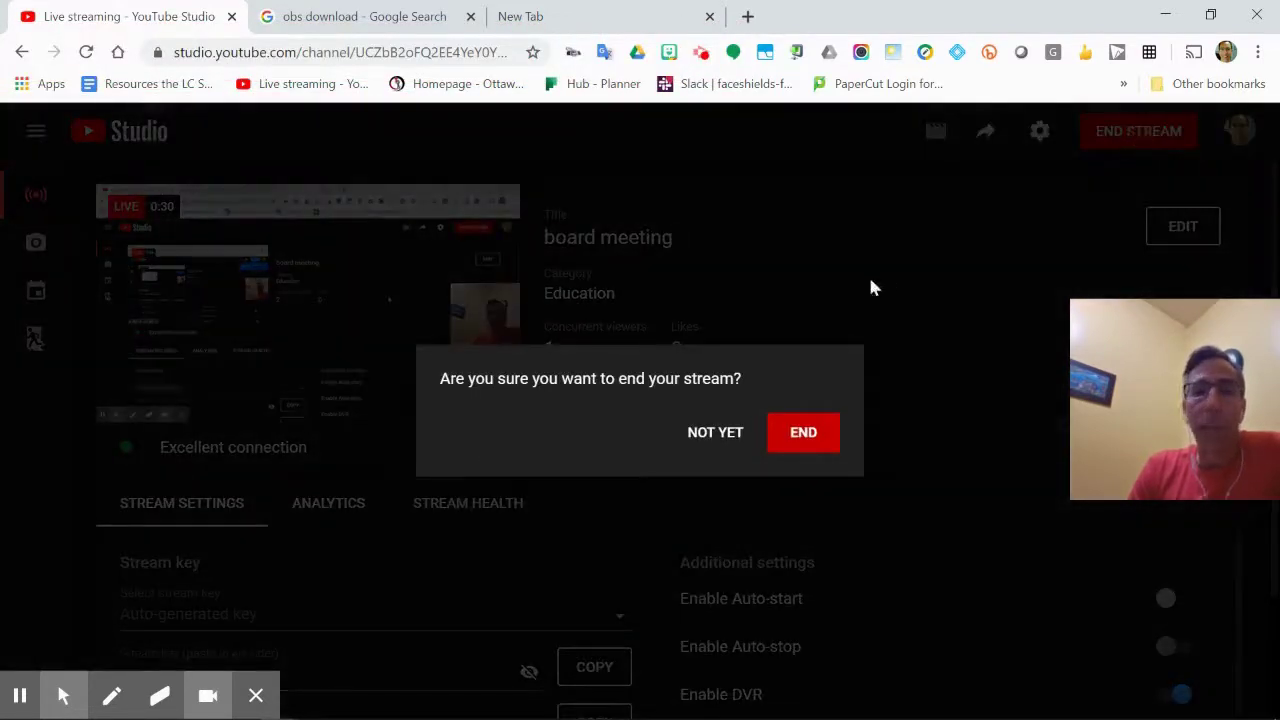
left_click(808, 435)
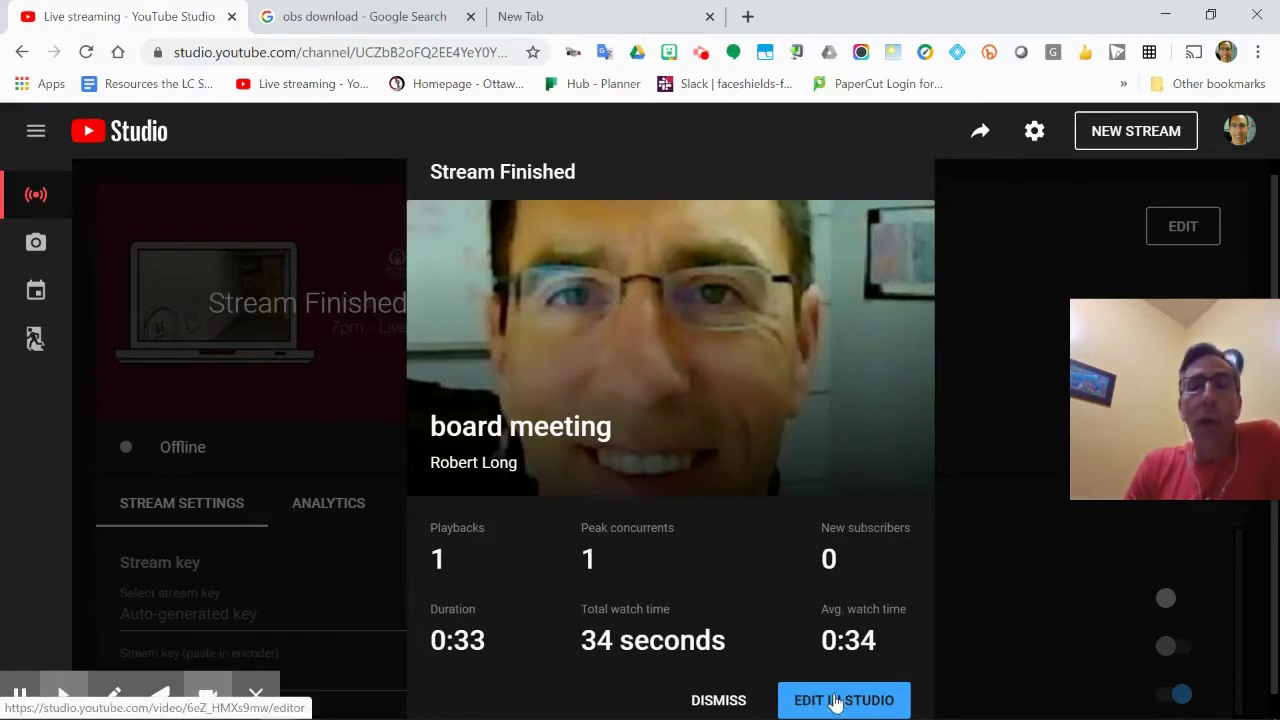
Open the finished stream in the video editor and trim its start to 12:02
left_click(835, 703)
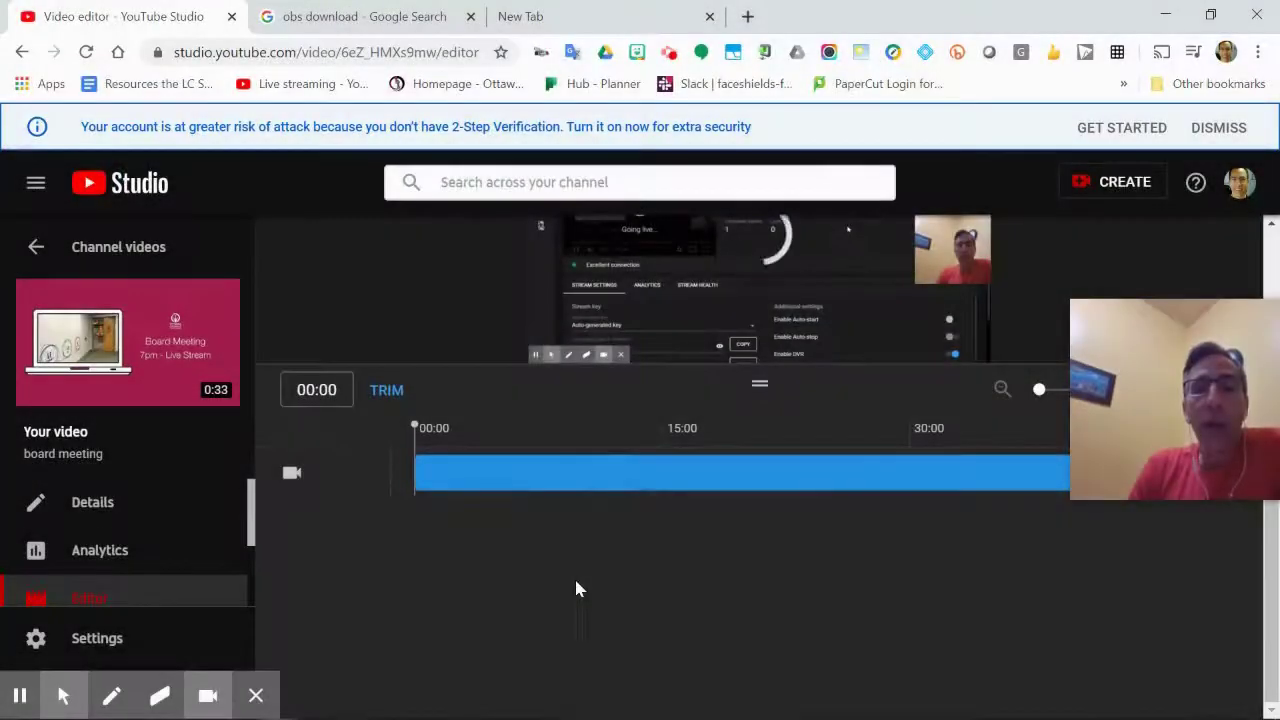
scroll(576, 589, "up", 1)
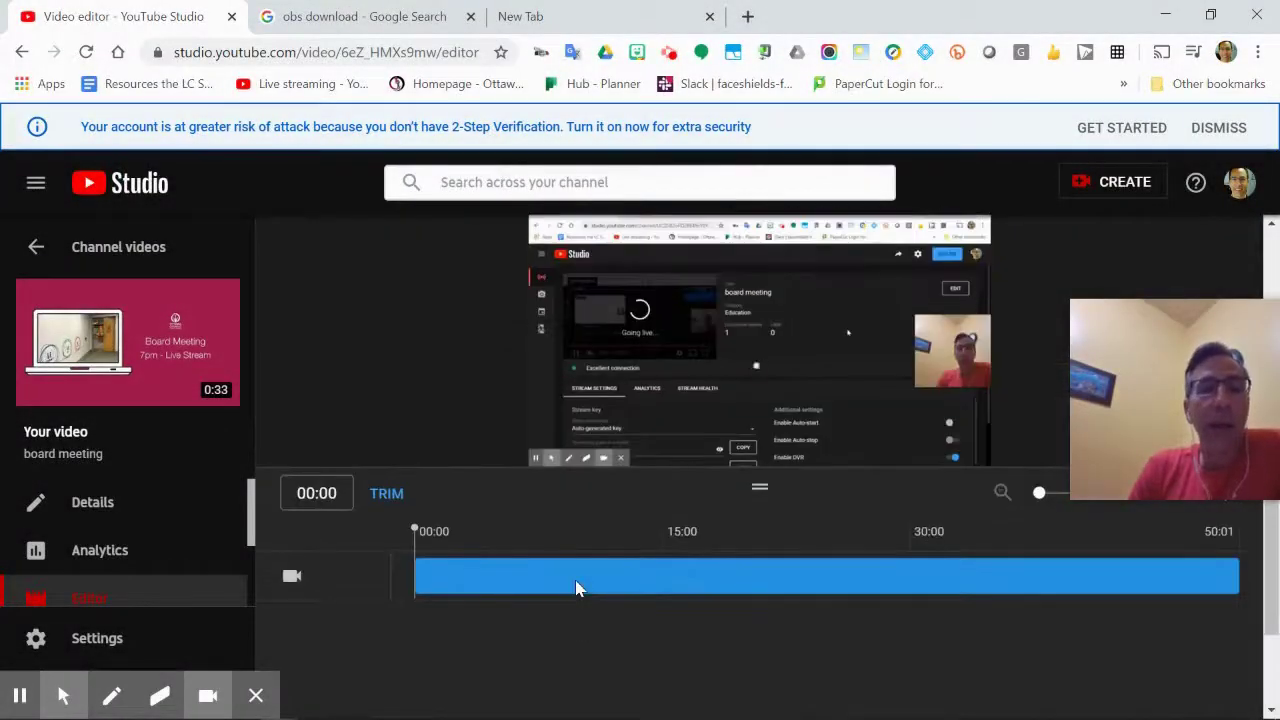
left_click(388, 494)
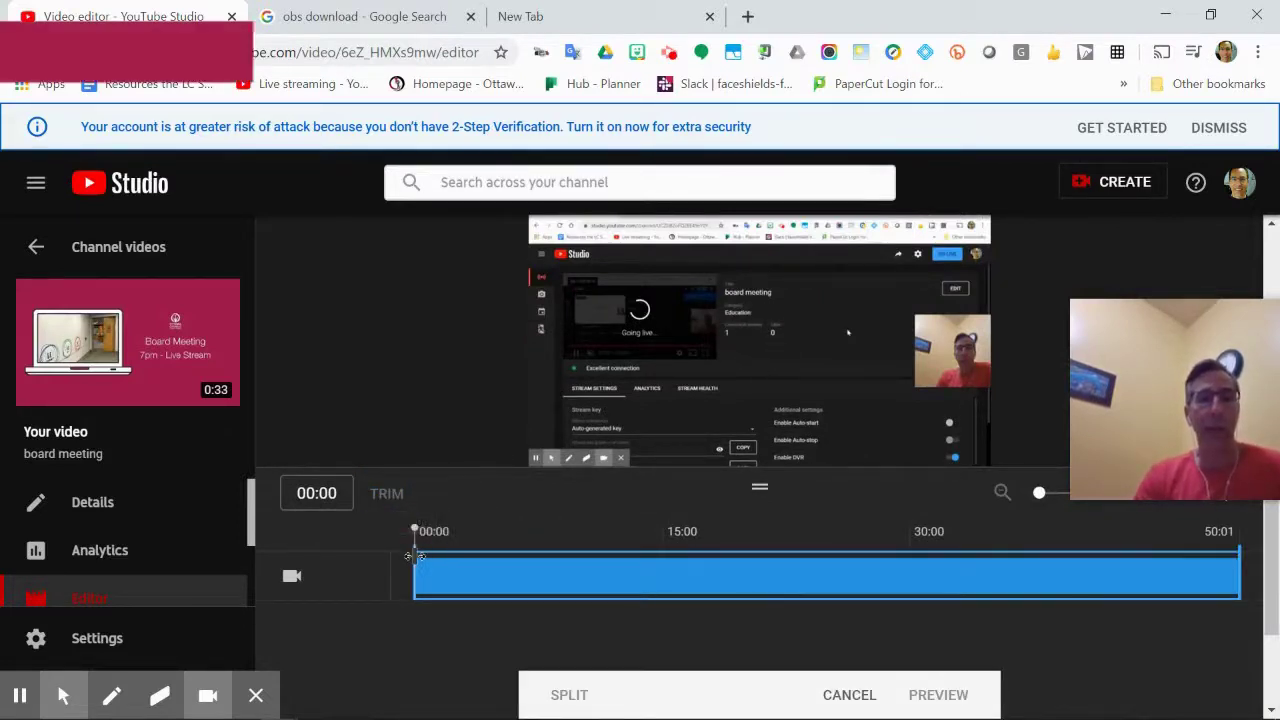
left_click_drag(419, 530, 612, 556)
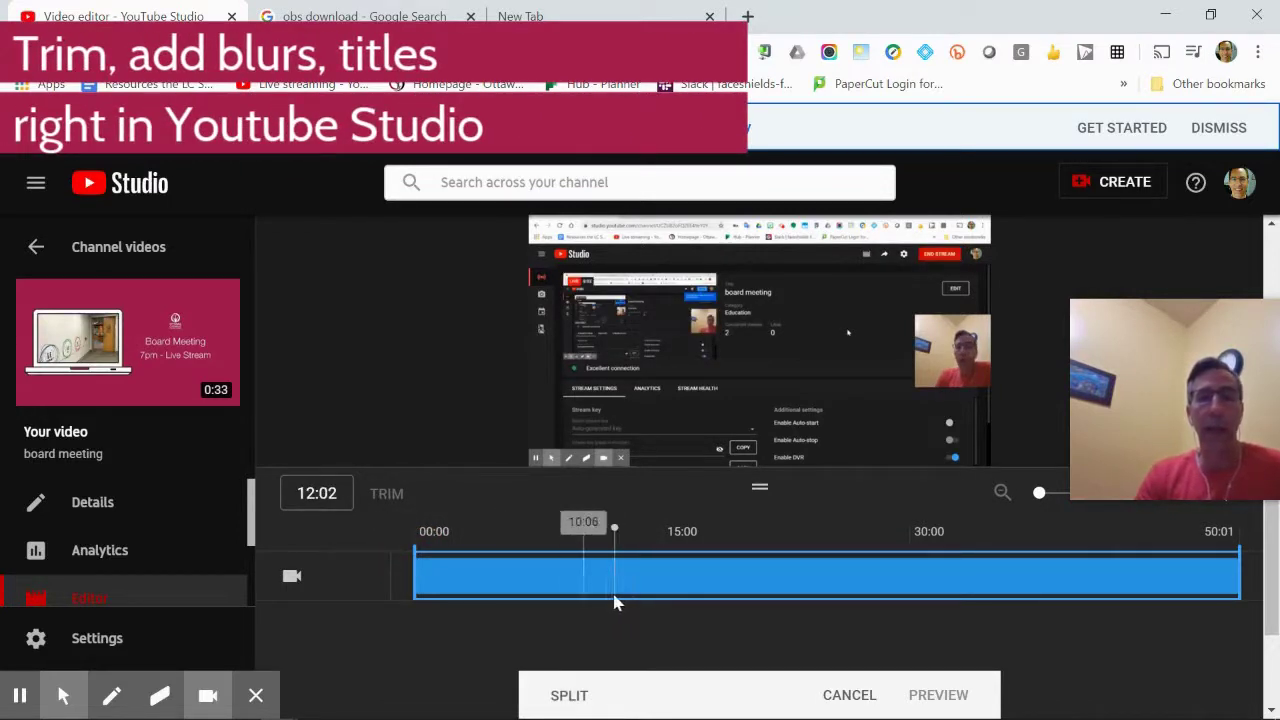
left_click(413, 570)
left_click_drag(413, 570, 610, 571)
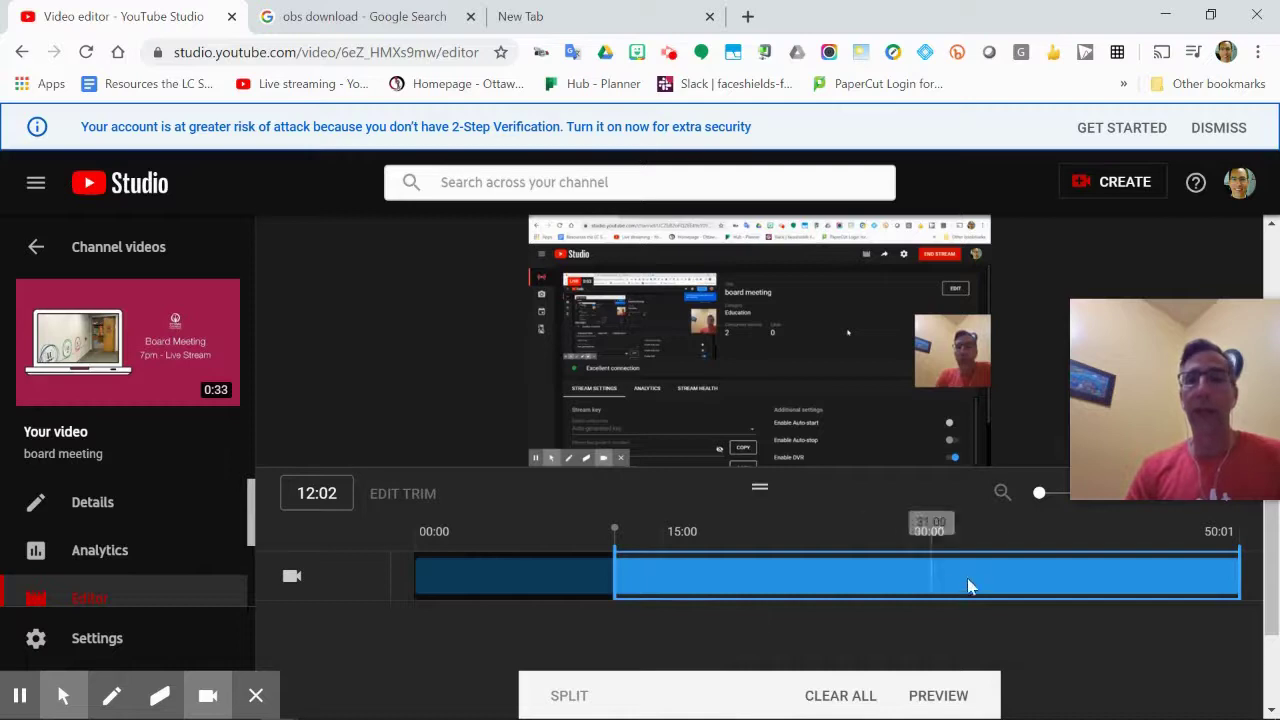
Reset and redo the opening trim to about 12:02, then preview the trimmed video
scroll(980, 587, "up", 2)
scroll(980, 591, "down", 1)
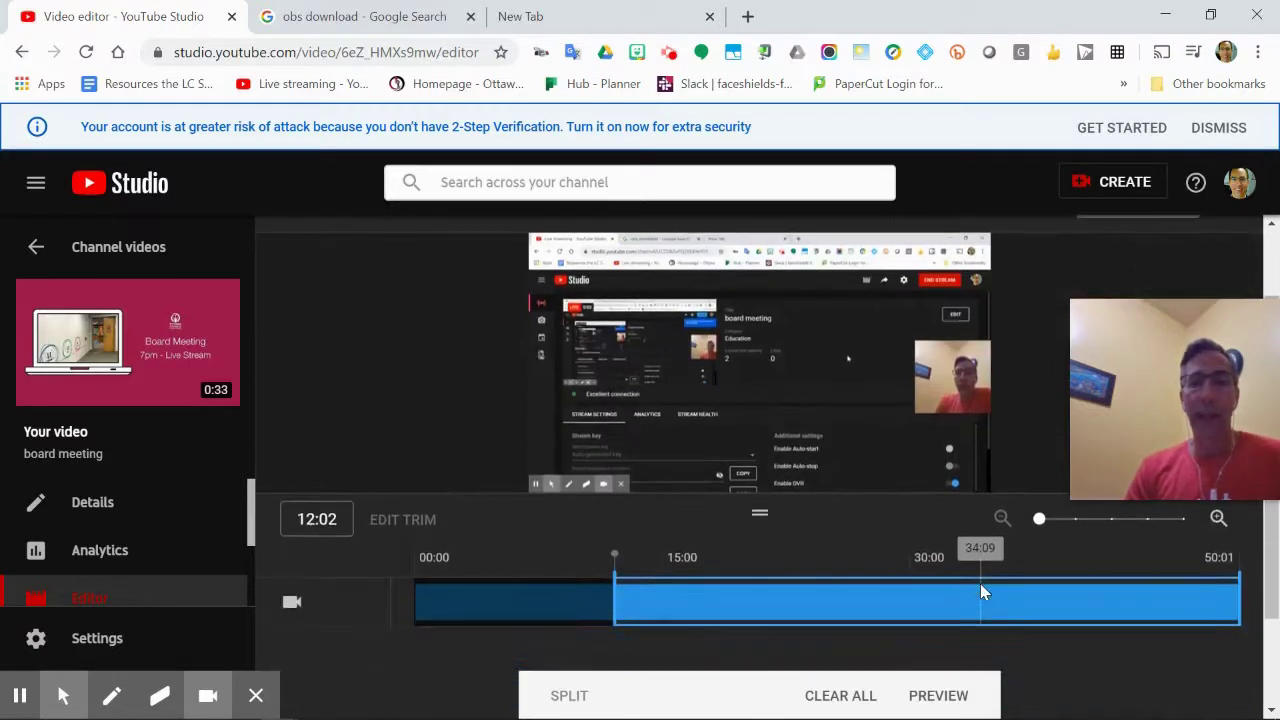
left_click(838, 695)
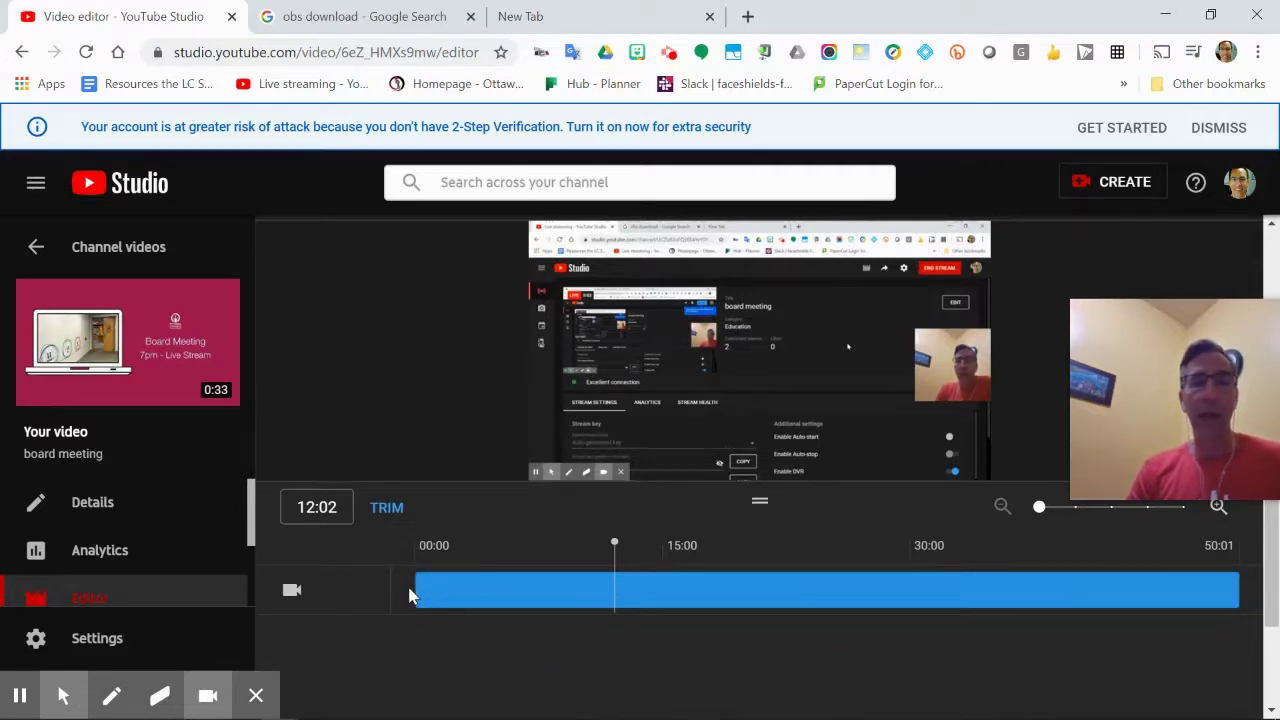
left_click(387, 507)
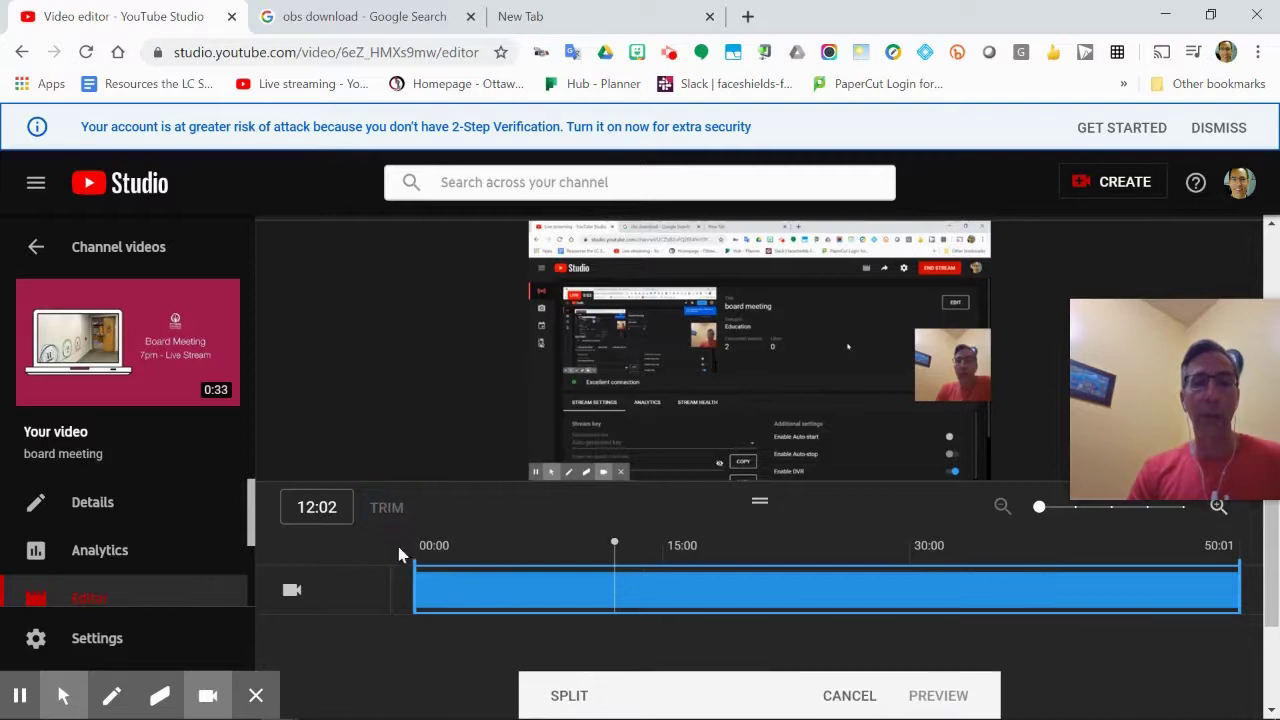
left_click_drag(415, 586, 615, 584)
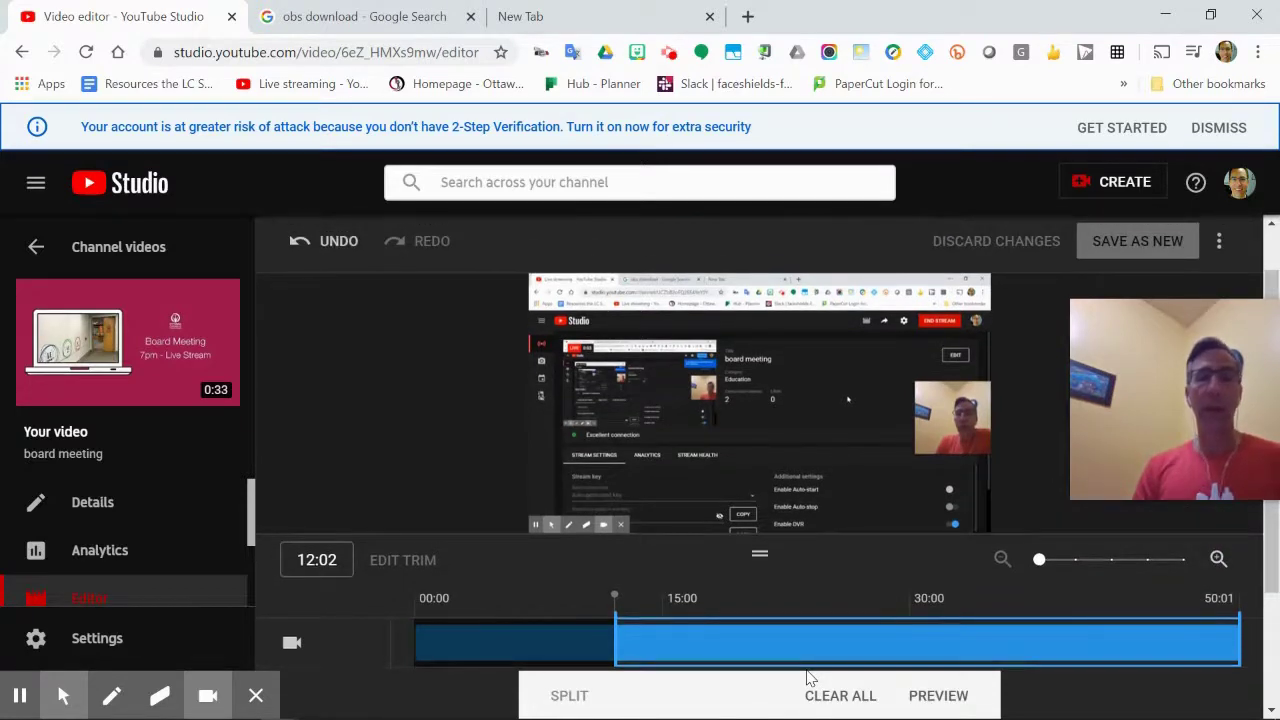
scroll(810, 678, "down", 1)
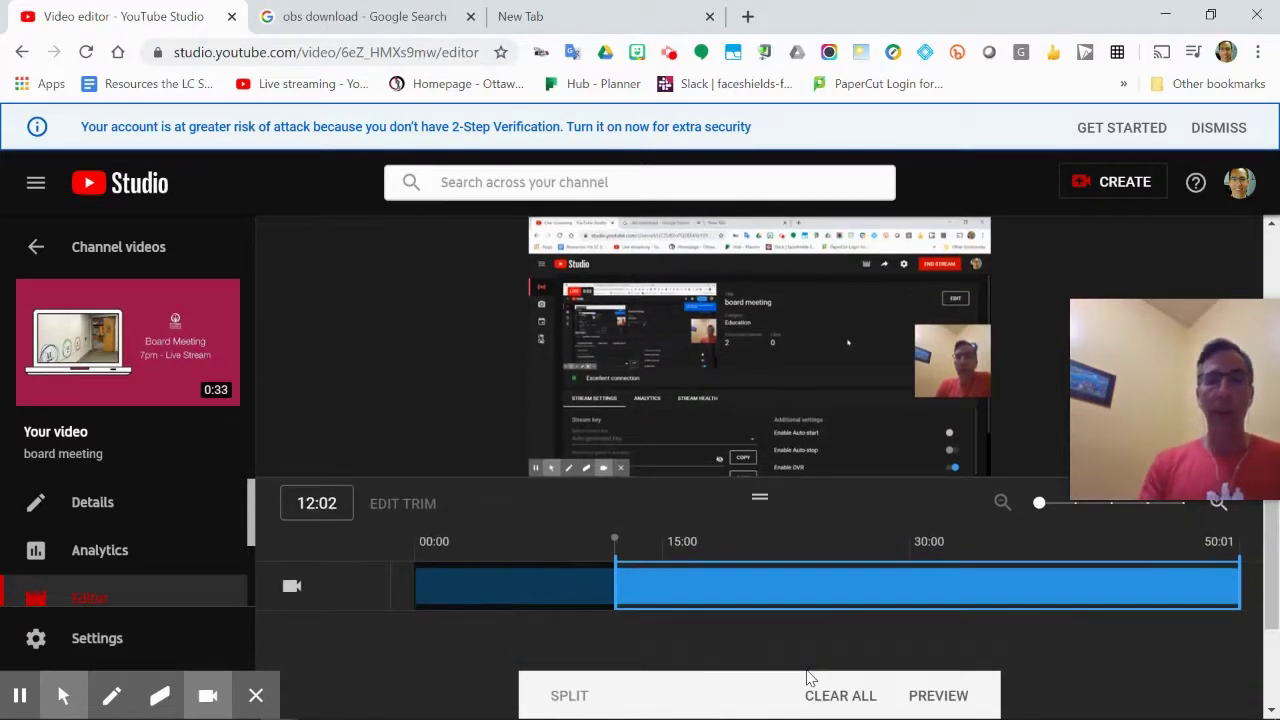
left_click(574, 704)
left_click(945, 697)
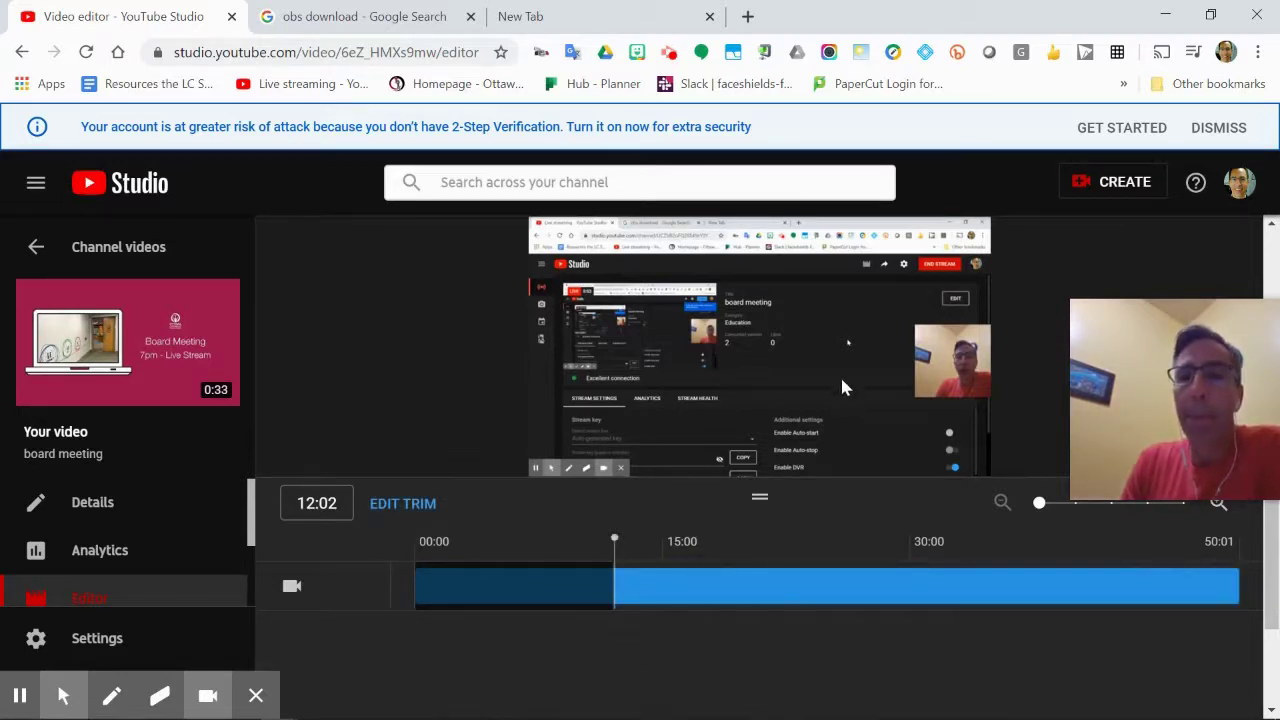
scroll(843, 376, "up", 1)
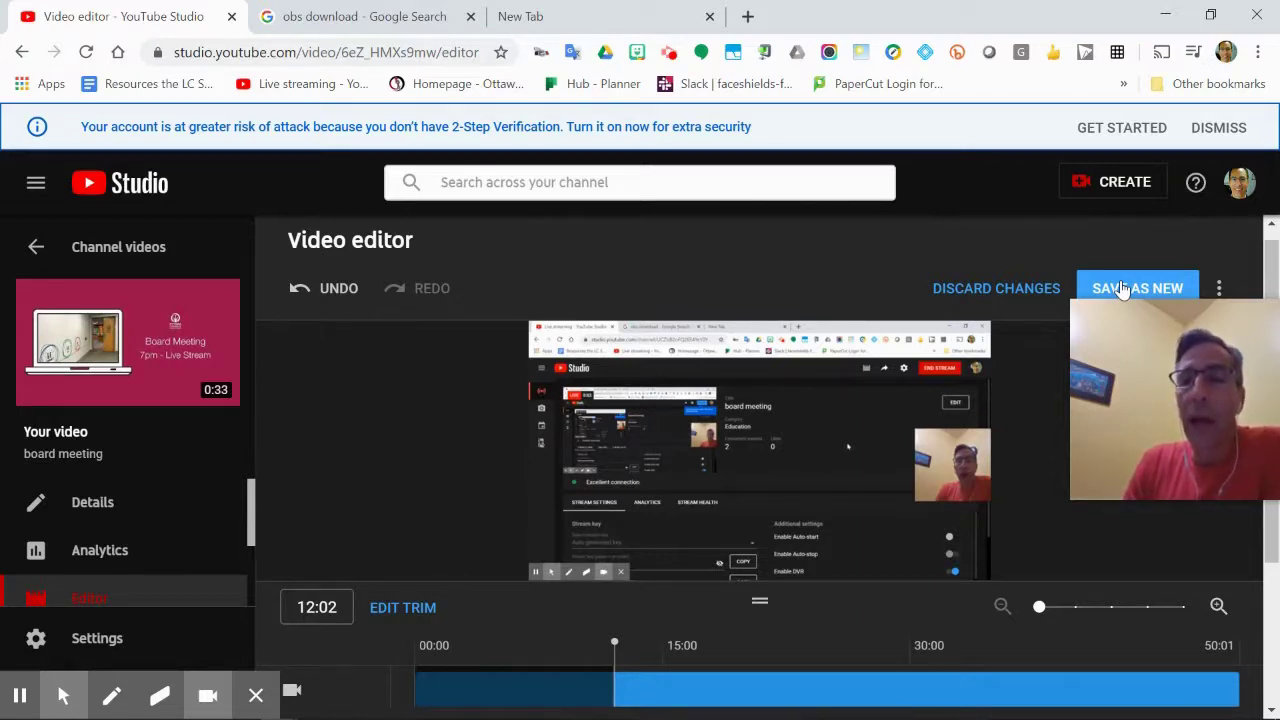
Save the trimmed edit as a new private video, then head back to Channel videos
left_click(1122, 289)
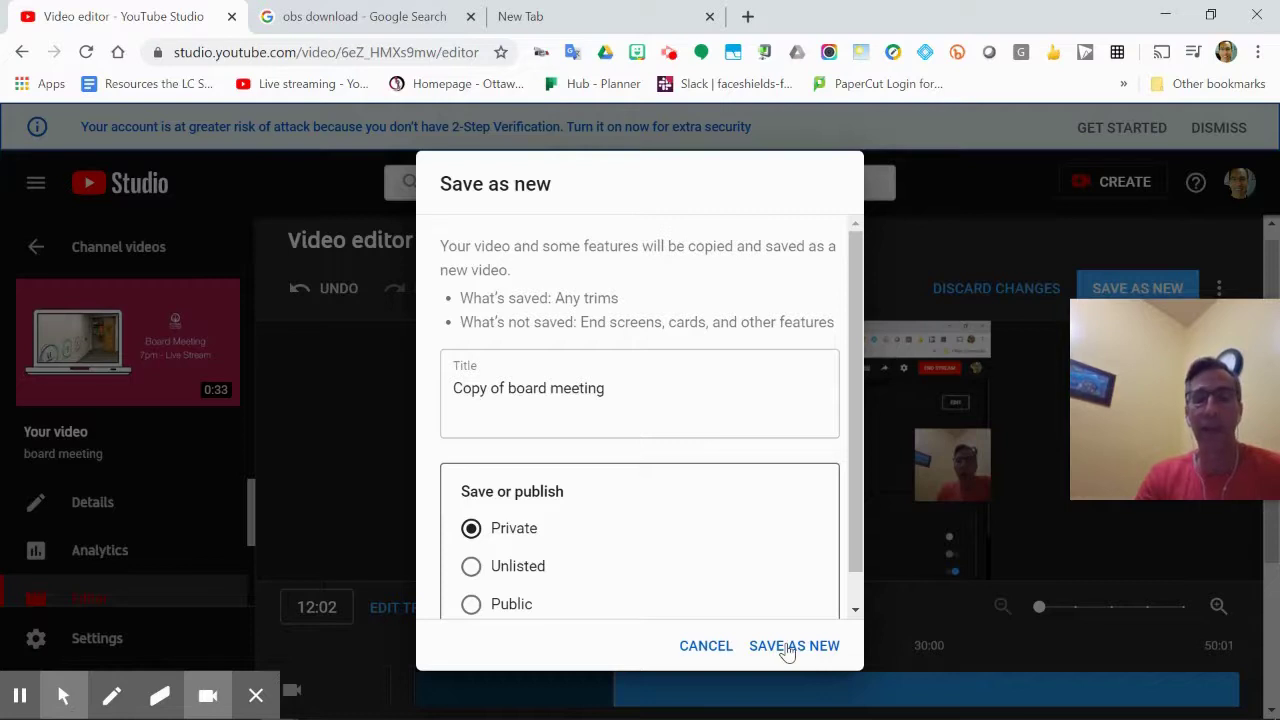
left_click(788, 648)
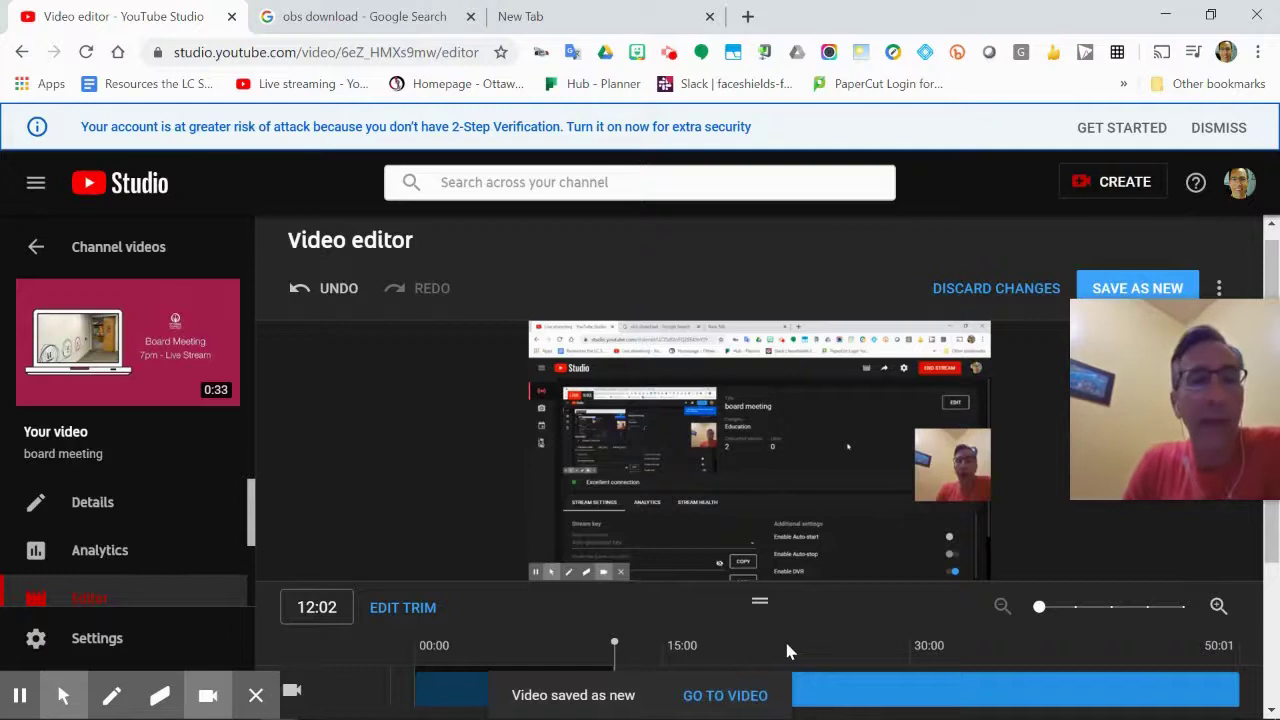
mouse_move(579, 352)
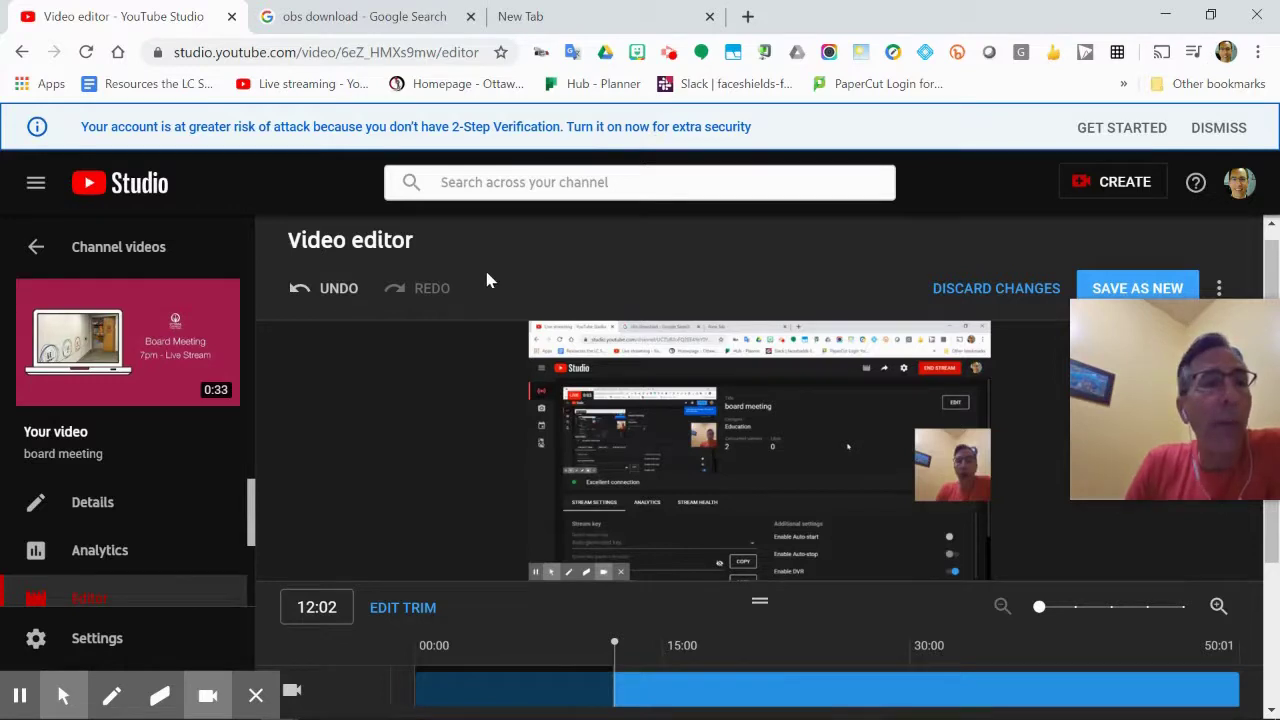
left_click(116, 258)
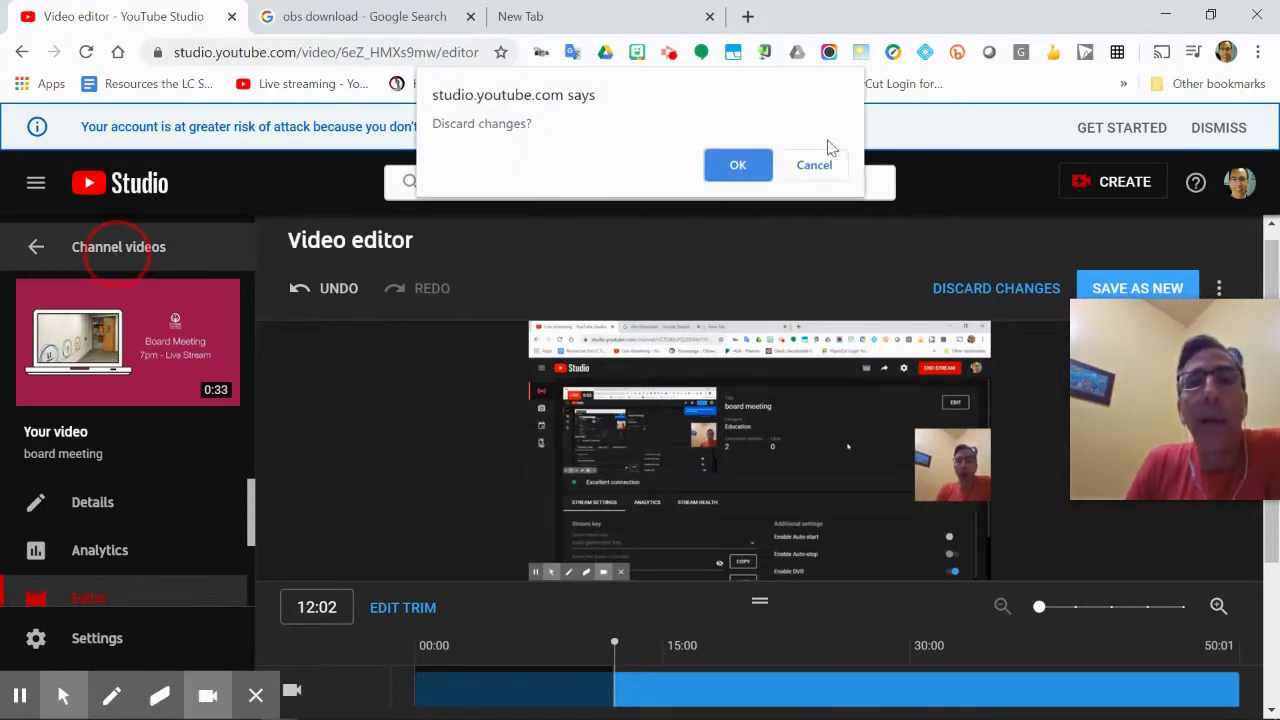
Confirm leaving the editor so the Channel videos list loads with Copy of board meeting
left_click(737, 164)
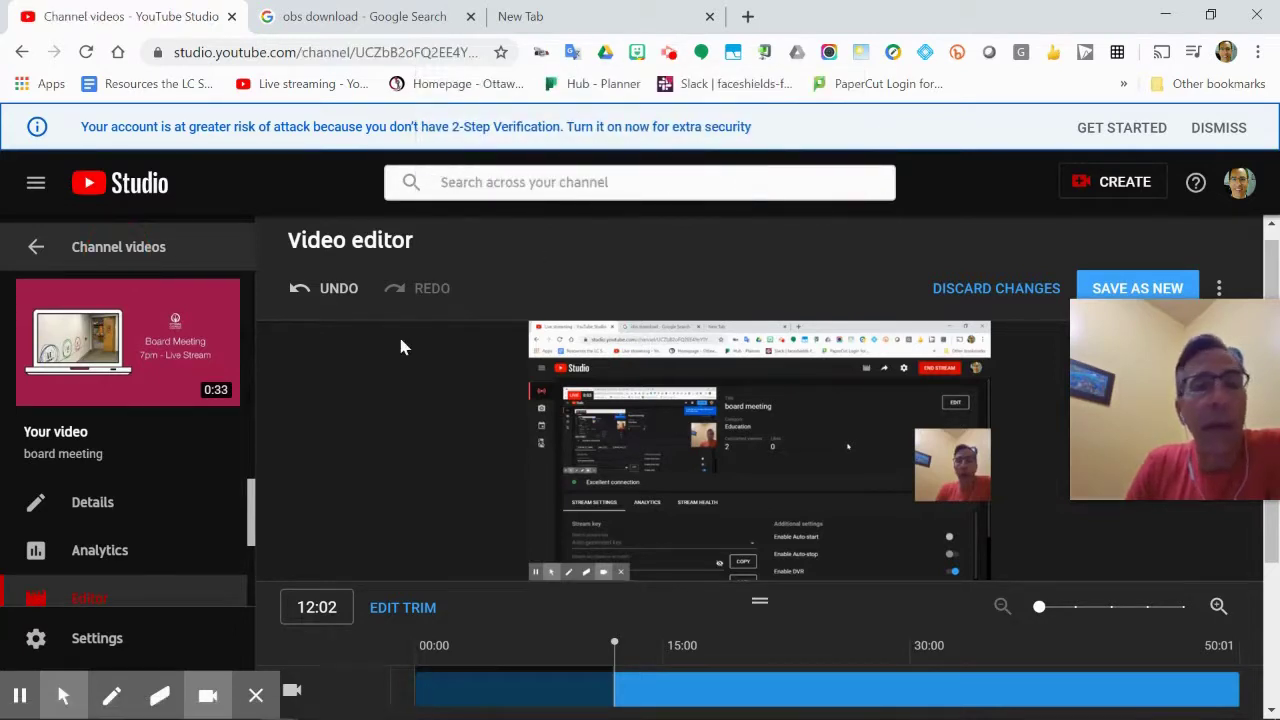